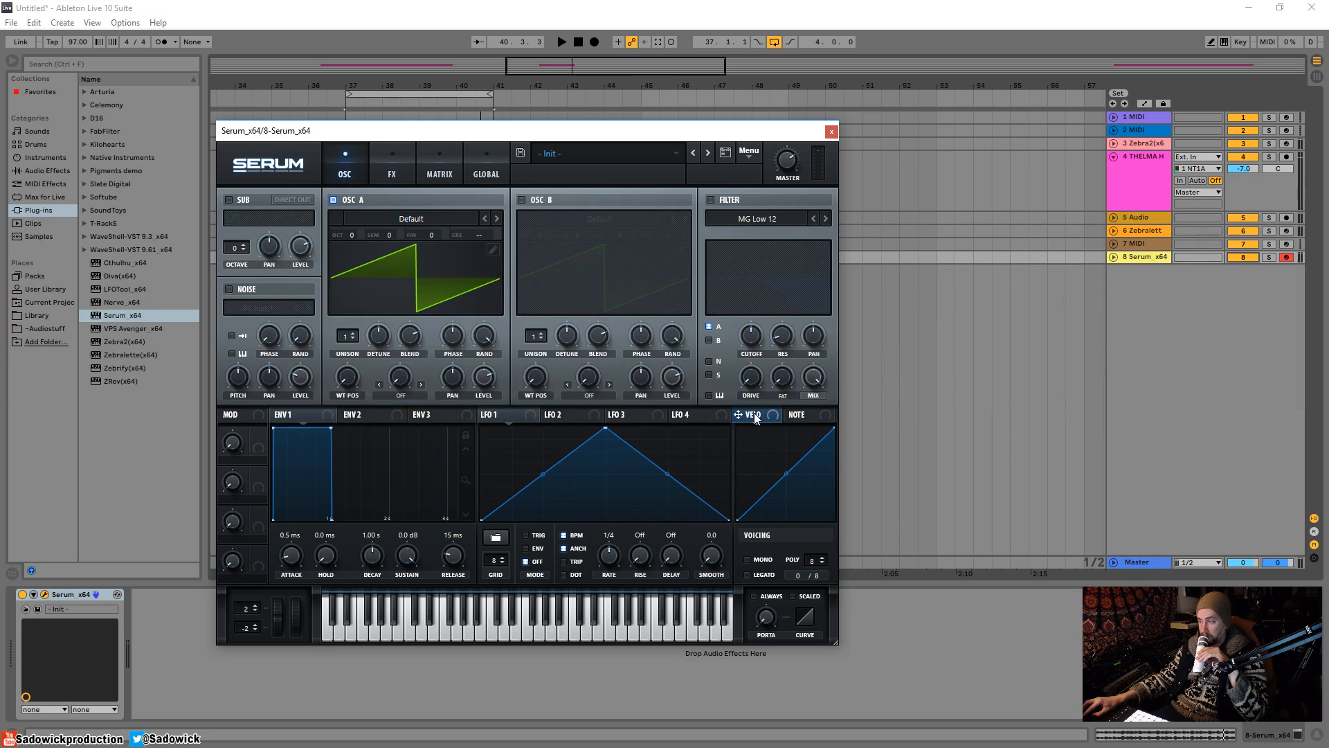
Display the Note modulator curve and enable the MG Low 12 filter with key tracking, lowering its cutoff to about 179 Hz
{"action": "left_click", "coordinate": [811, 416]}
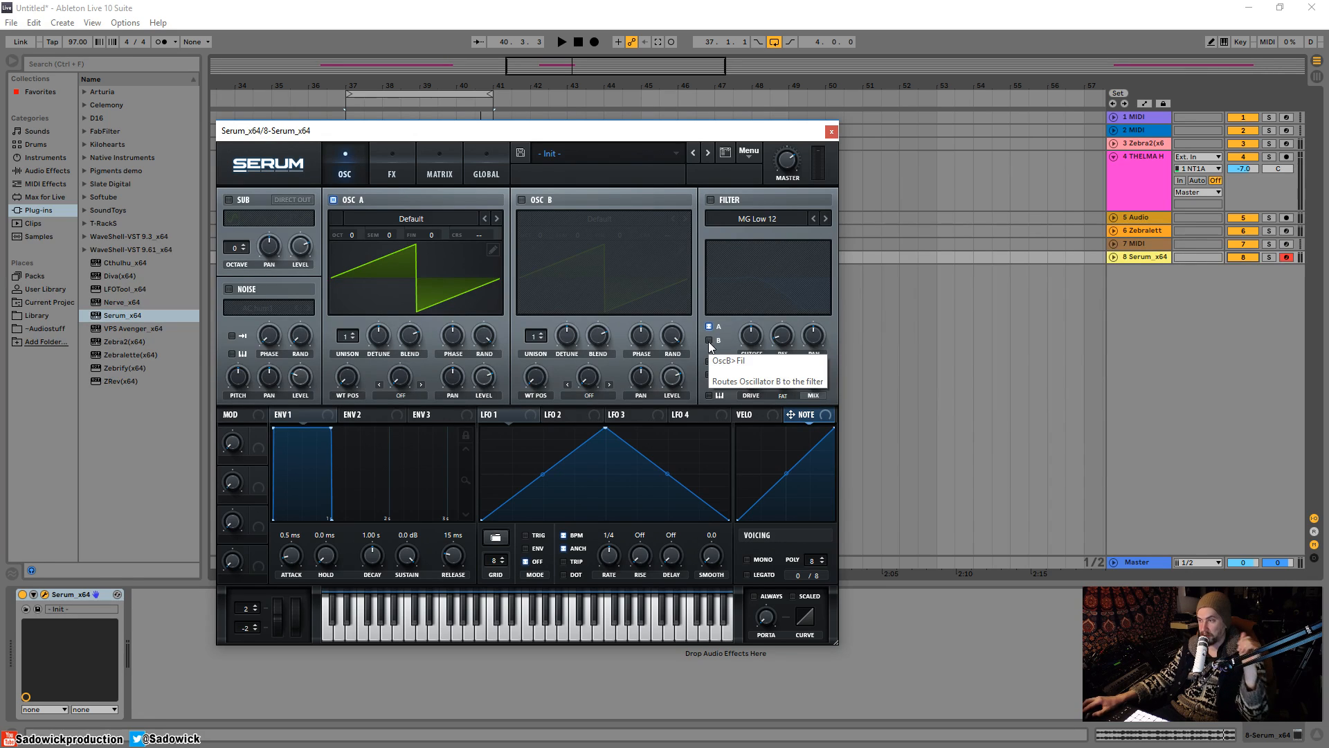
{"action": "left_click", "coordinate": [711, 200]}
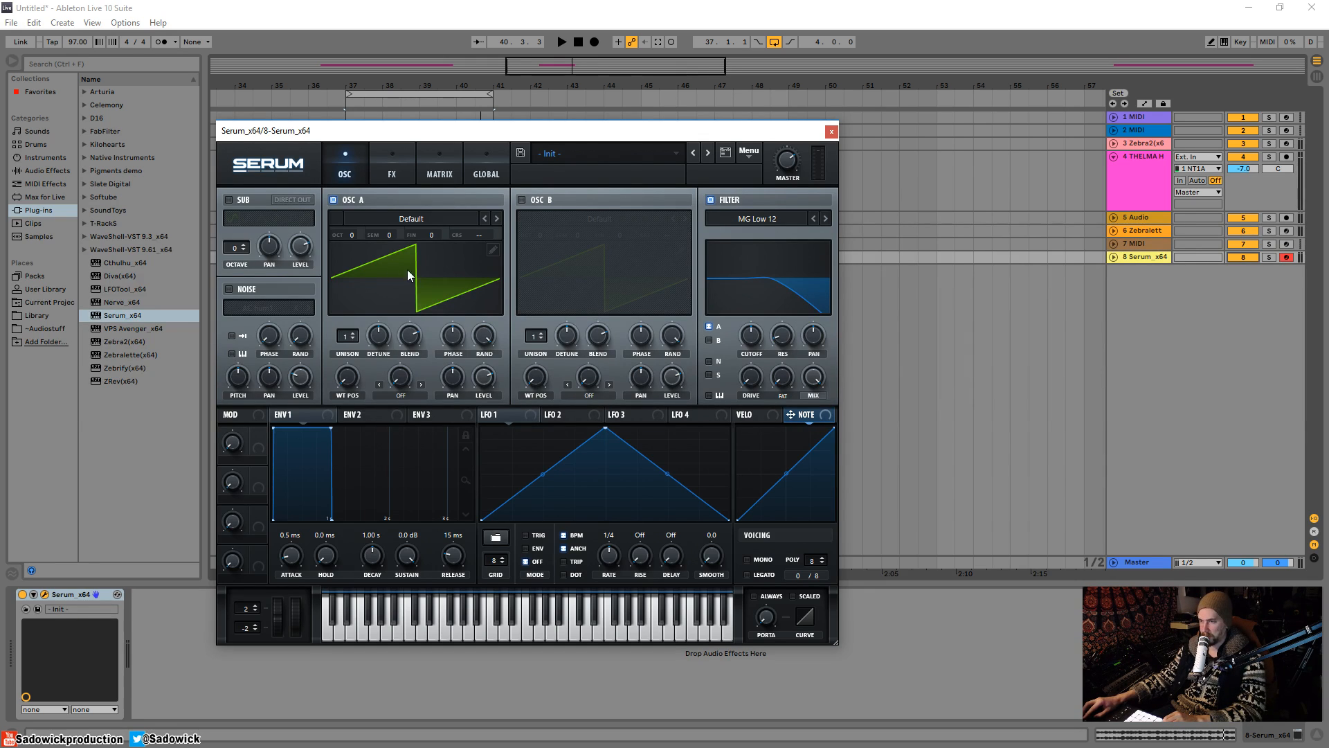
{"action": "left_click_drag", "start_coordinate": [753, 330], "coordinate": [745, 356]}
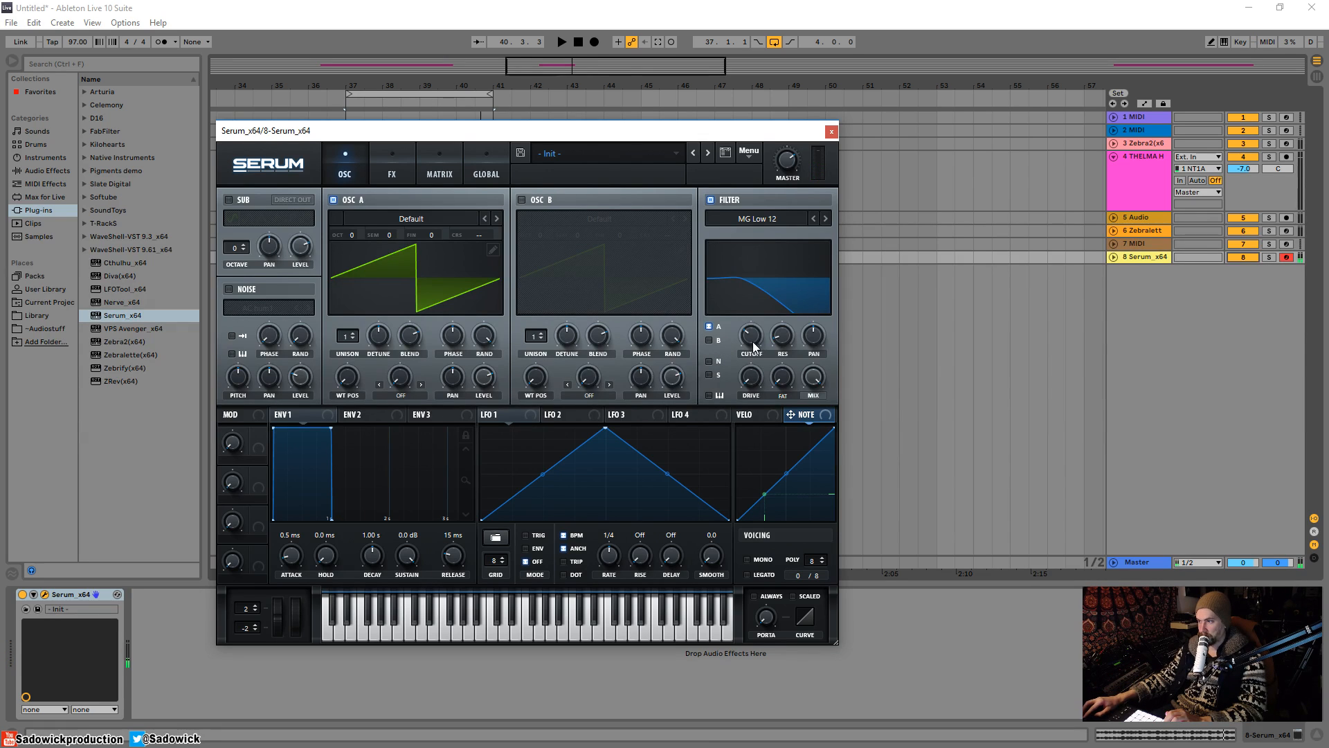
{"action": "mouse_move", "coordinate": [753, 340]}
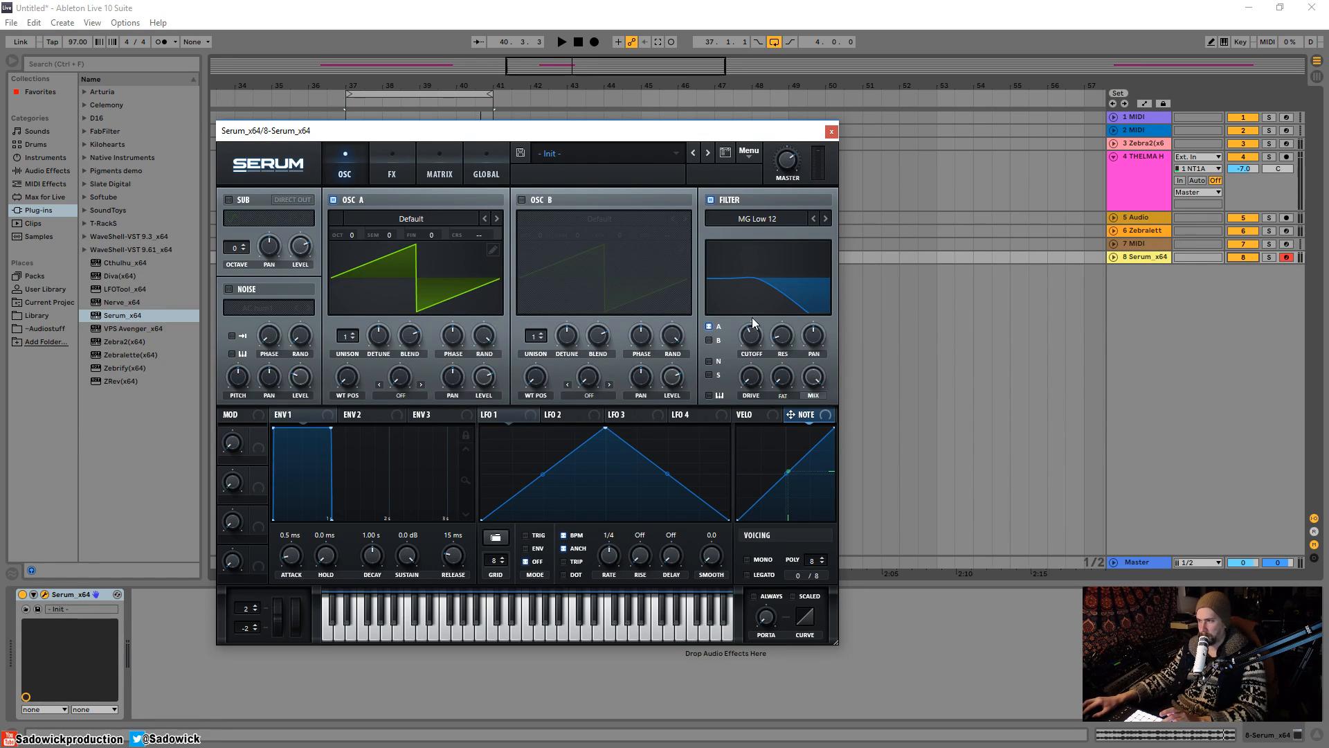
{"action": "scroll", "coordinate": [753, 343], "scroll_direction": "down", "scroll_amount": 1}
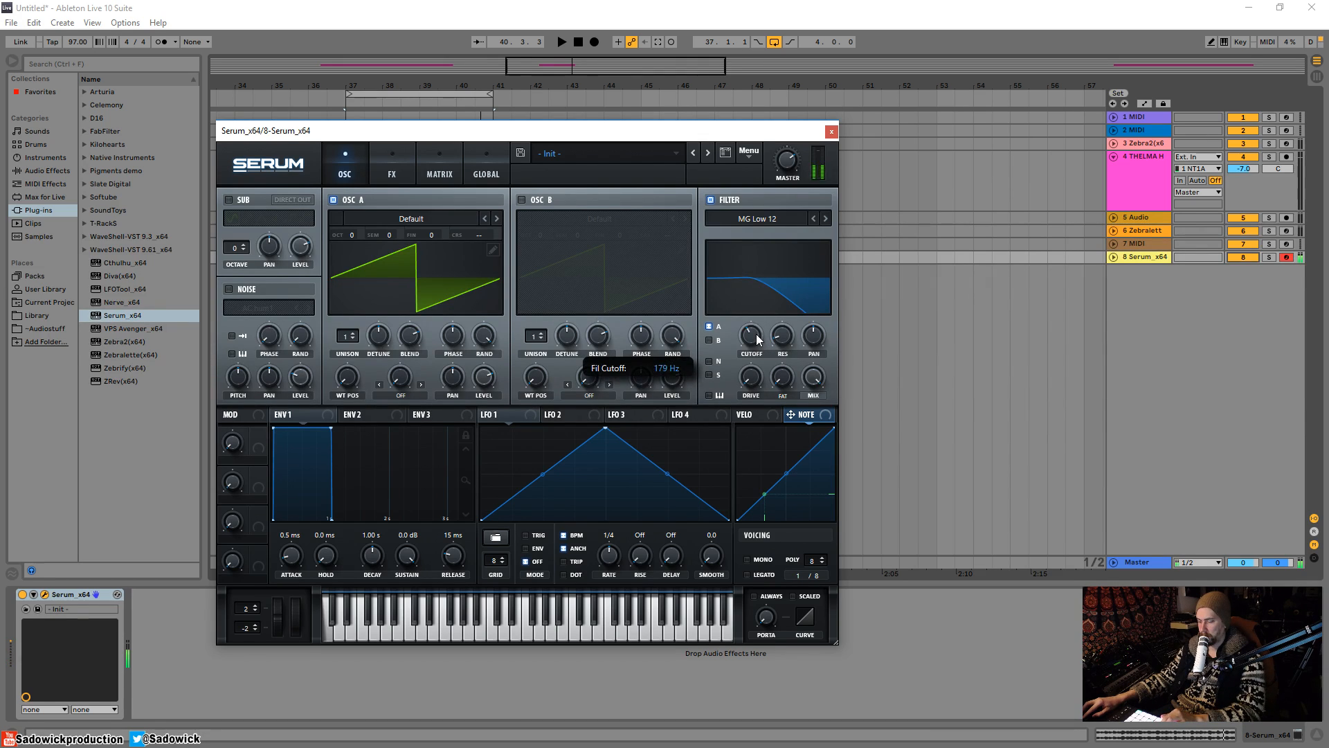
{"action": "left_click_drag", "start_coordinate": [748, 340], "coordinate": [775, 357]}
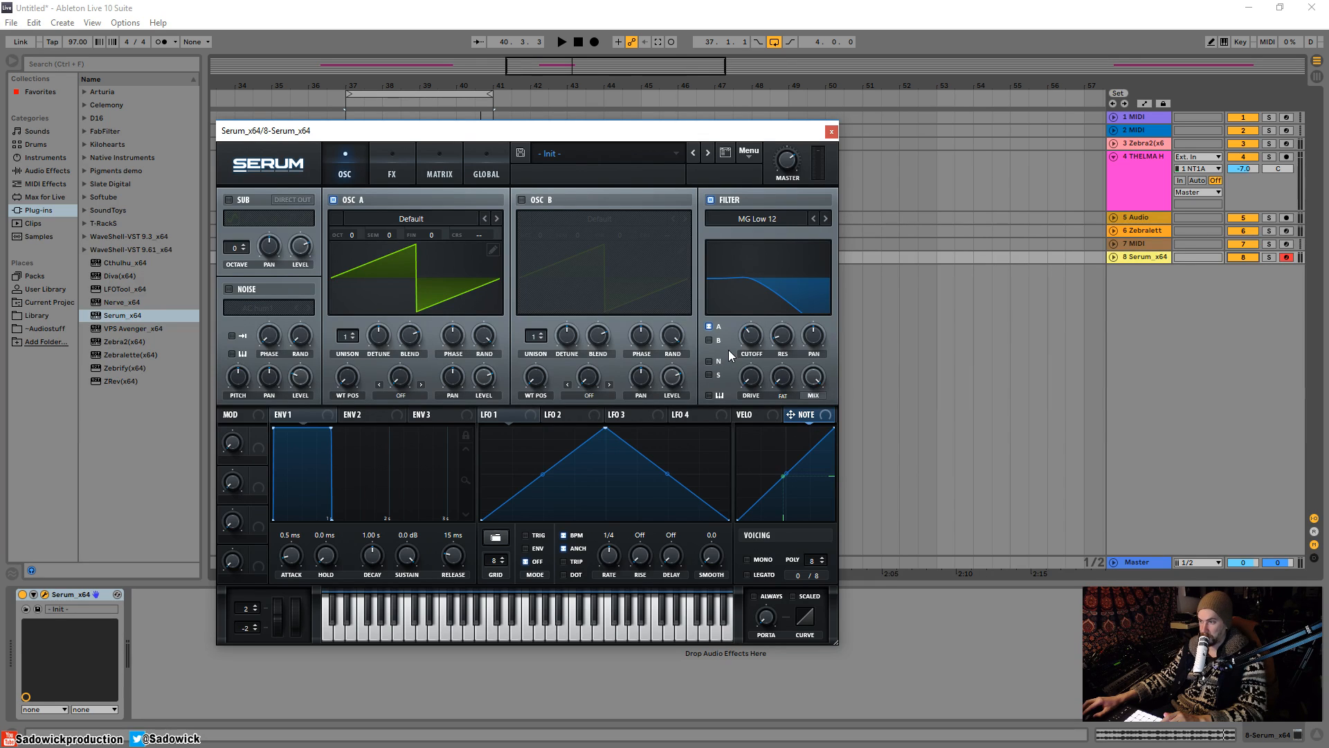
{"action": "left_click", "coordinate": [710, 396]}
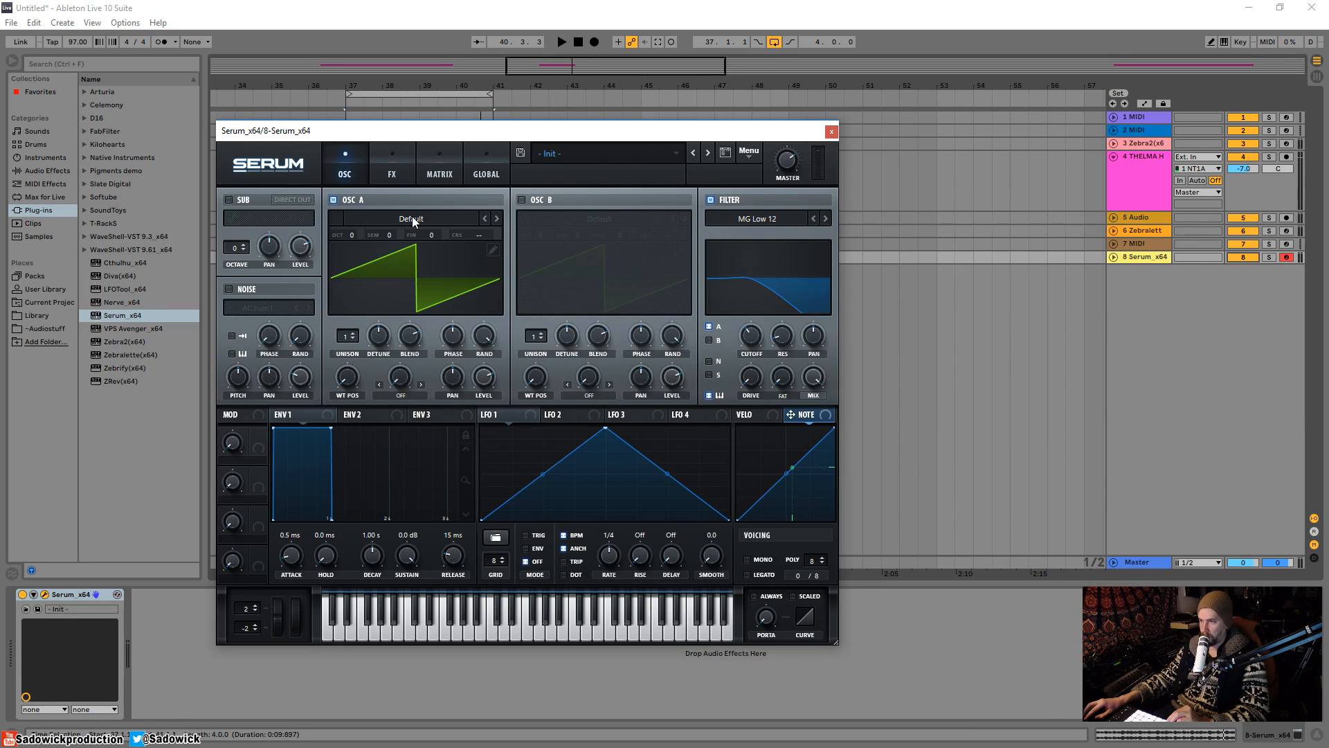
Load the Analog wavetable 4088 into Oscillator A, show it in 3D and set the wavetable position to 90
{"action": "left_click", "coordinate": [412, 216]}
{"action": "mouse_move", "coordinate": [401, 240]}
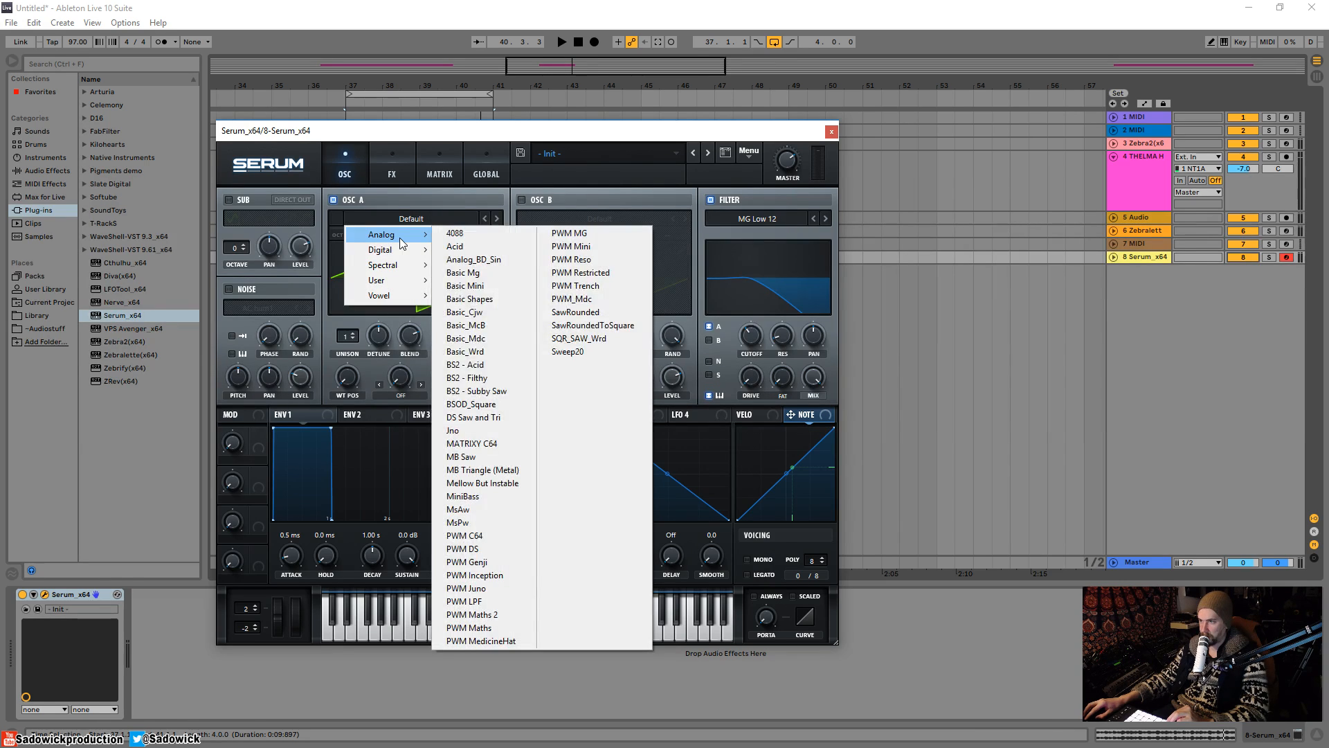
{"action": "left_click", "coordinate": [456, 234]}
{"action": "left_click", "coordinate": [424, 300]}
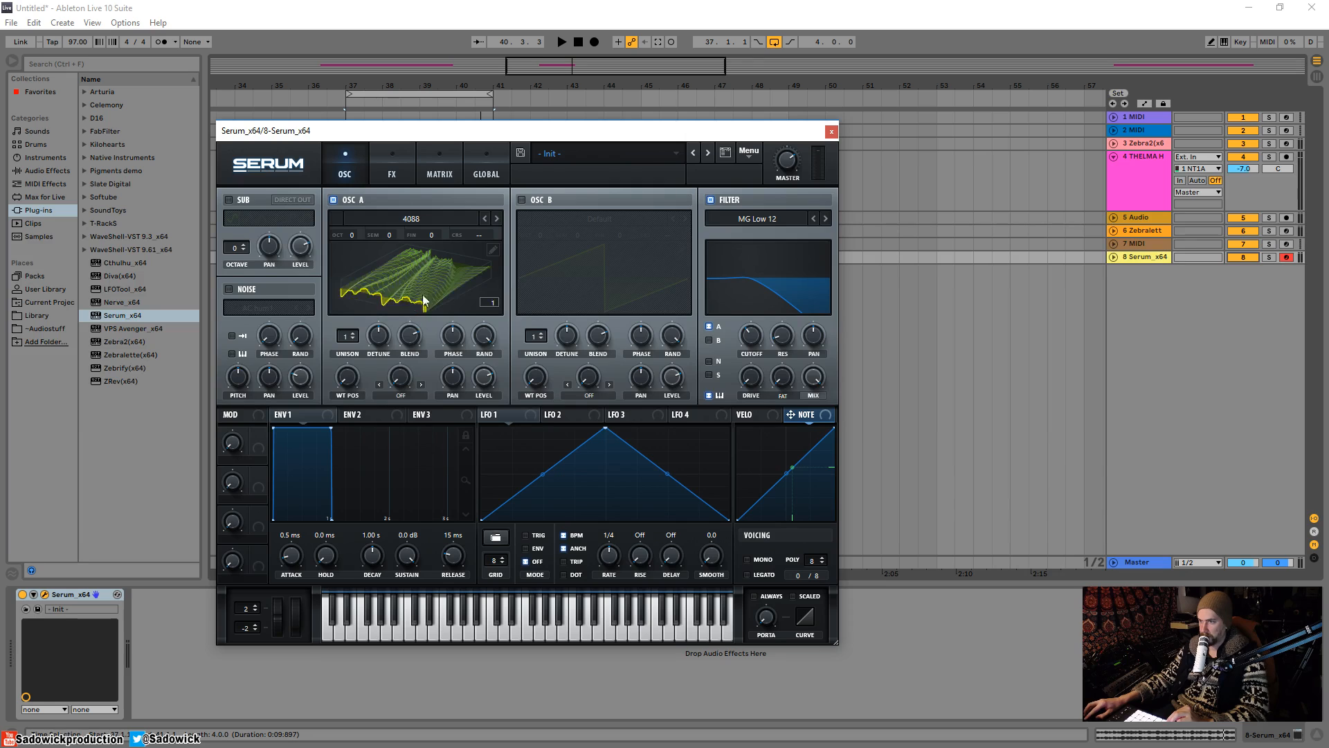
{"action": "left_click_drag", "start_coordinate": [334, 376], "coordinate": [500, 356]}
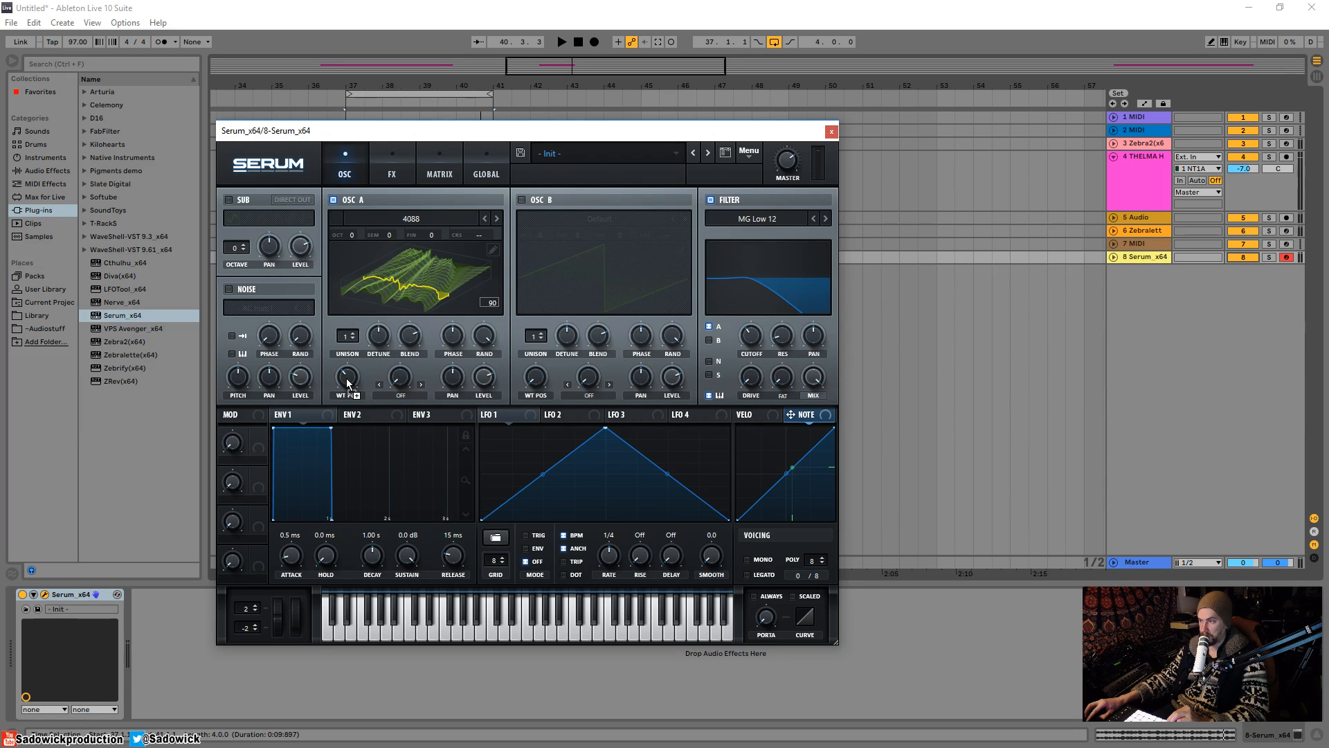
Assign Note as modulator of Oscillator A's wavetable position and adjust the base position and modulation depth
{"action": "left_click_drag", "start_coordinate": [348, 383], "coordinate": [348, 379]}
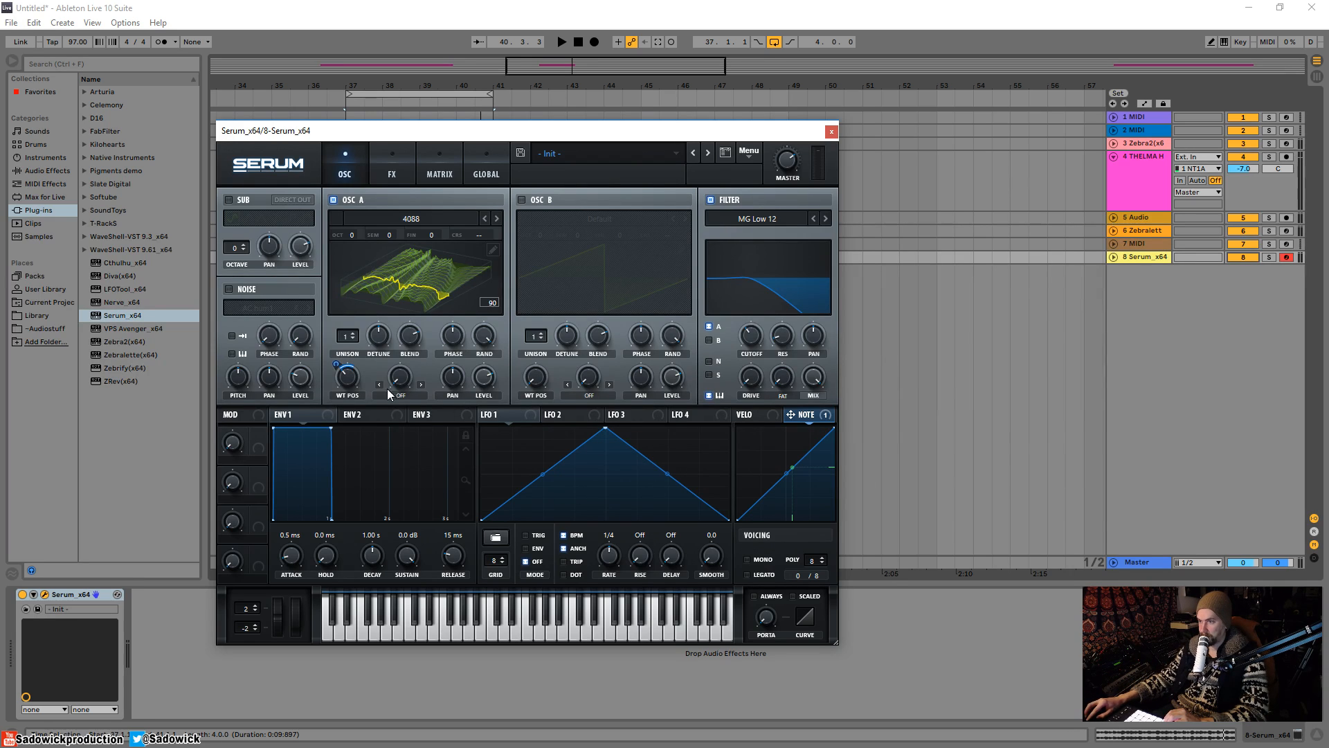
{"action": "left_click_drag", "start_coordinate": [354, 386], "coordinate": [344, 411]}
{"action": "left_click_drag", "start_coordinate": [336, 364], "coordinate": [348, 334]}
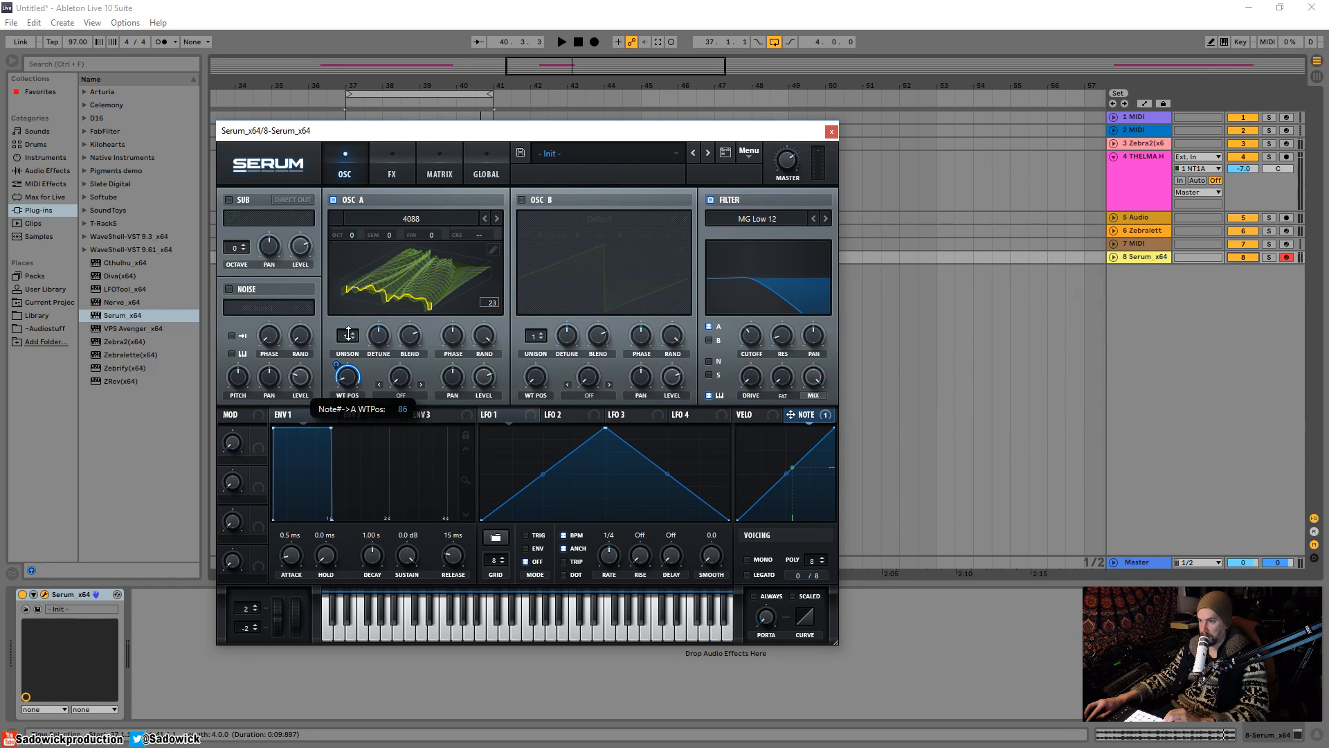
{"action": "mouse_move", "coordinate": [355, 385]}
{"action": "left_mouse_down"}
{"action": "mouse_move", "coordinate": [351, 407]}
{"action": "mouse_move", "coordinate": [338, 376]}
{"action": "left_mouse_up"}
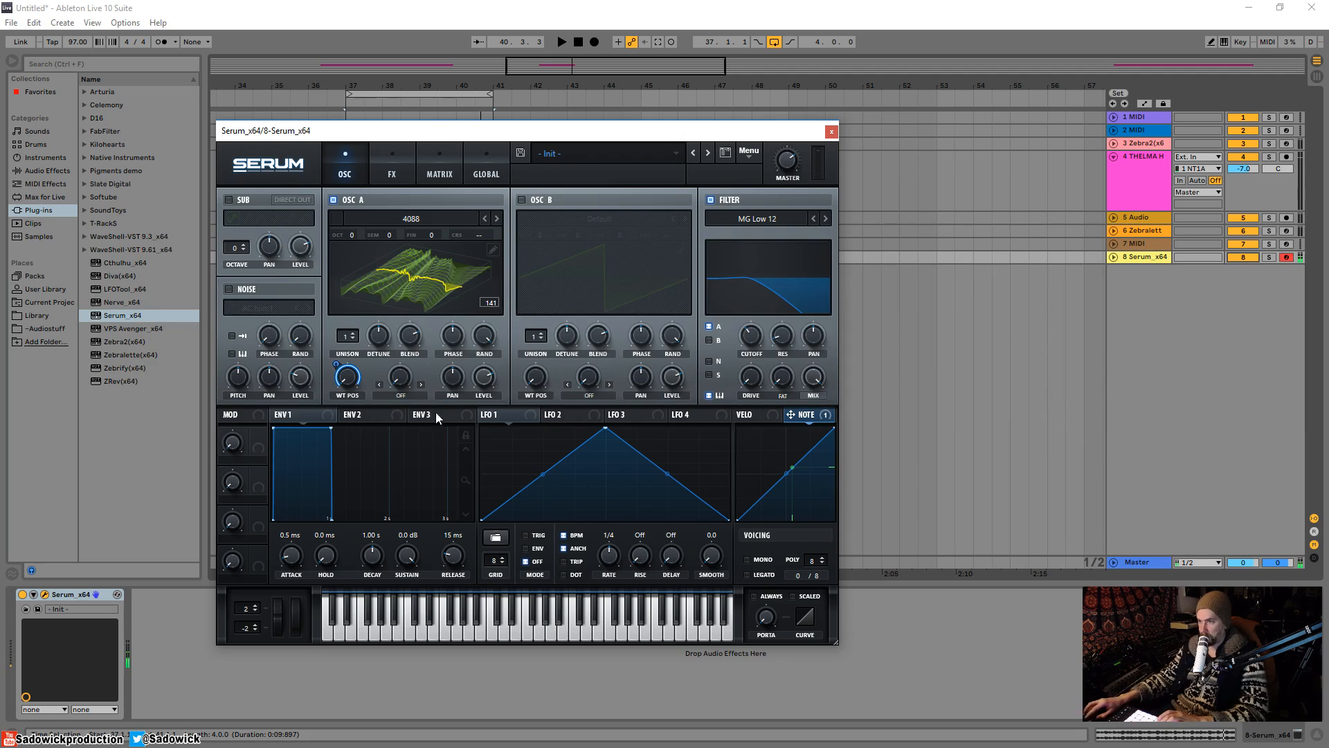
{"action": "mouse_move", "coordinate": [339, 364]}
{"action": "left_mouse_down"}
{"action": "mouse_move", "coordinate": [335, 384]}
{"action": "mouse_move", "coordinate": [352, 346]}
{"action": "mouse_move", "coordinate": [340, 382]}
{"action": "left_mouse_up"}
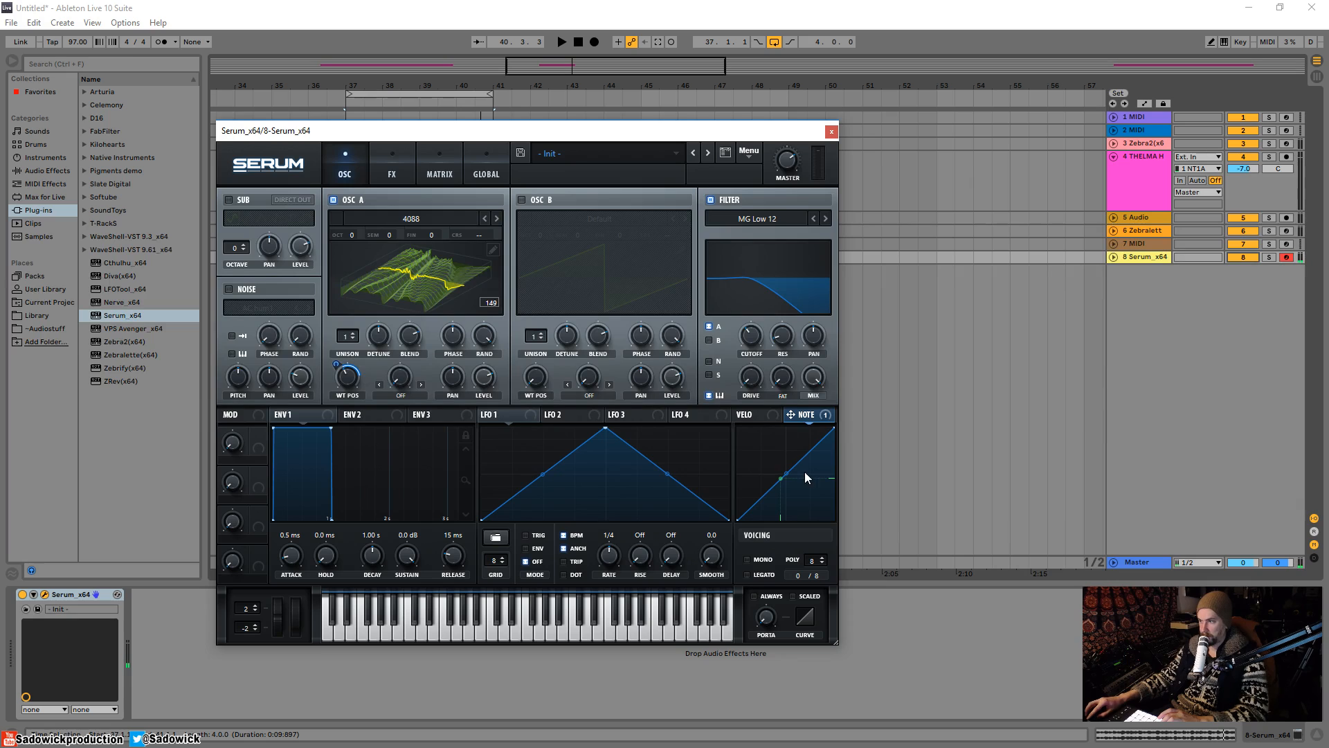
{"action": "right_click", "coordinate": [340, 365]}
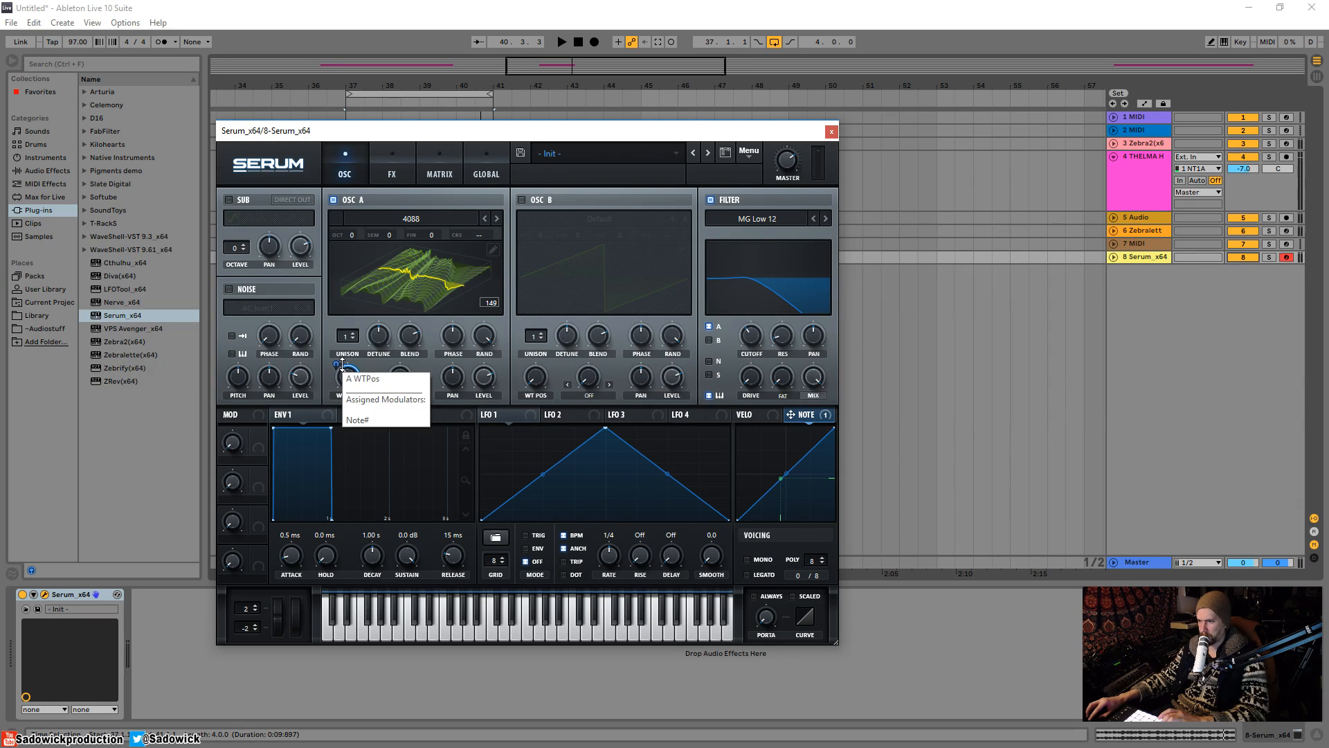
{"action": "left_click", "coordinate": [348, 397]}
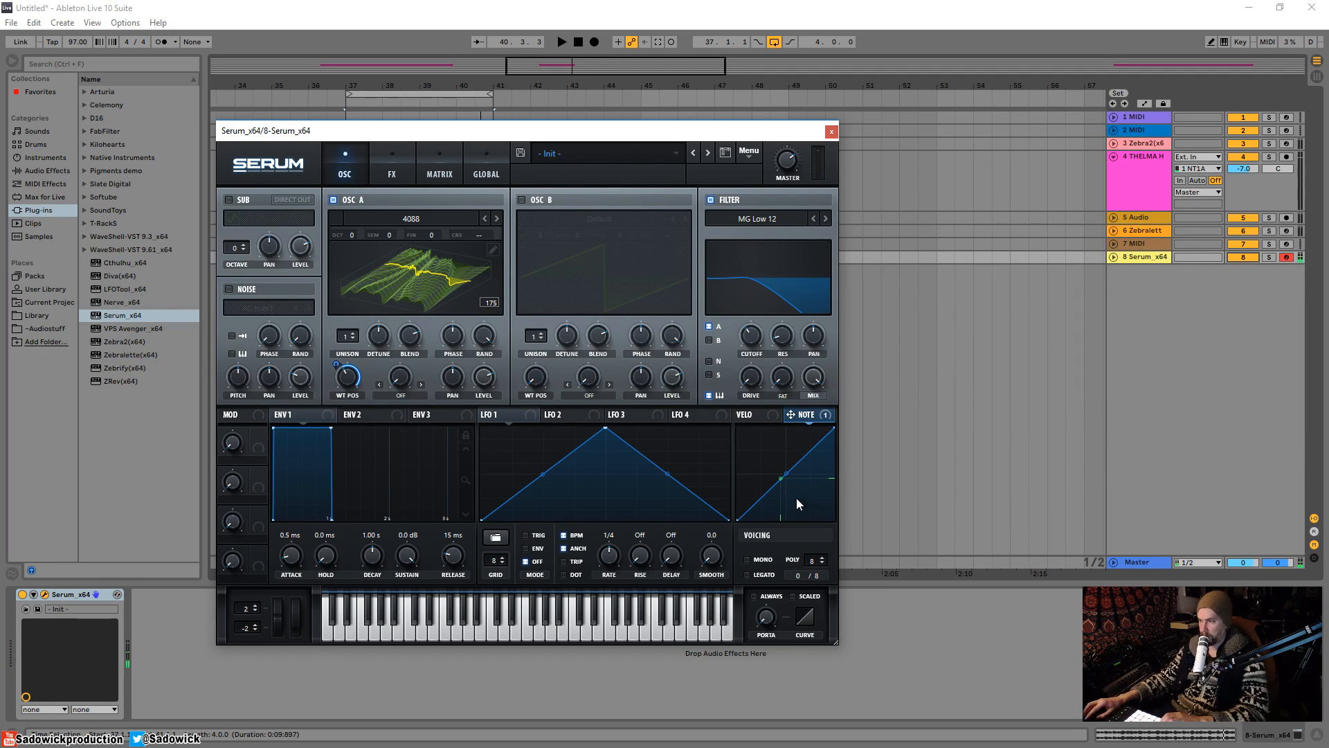
Bend the Note modulator curve upward so it rises steeply at low notes, and raise the filter cutoff
{"action": "left_click_drag", "start_coordinate": [793, 477], "coordinate": [783, 450]}
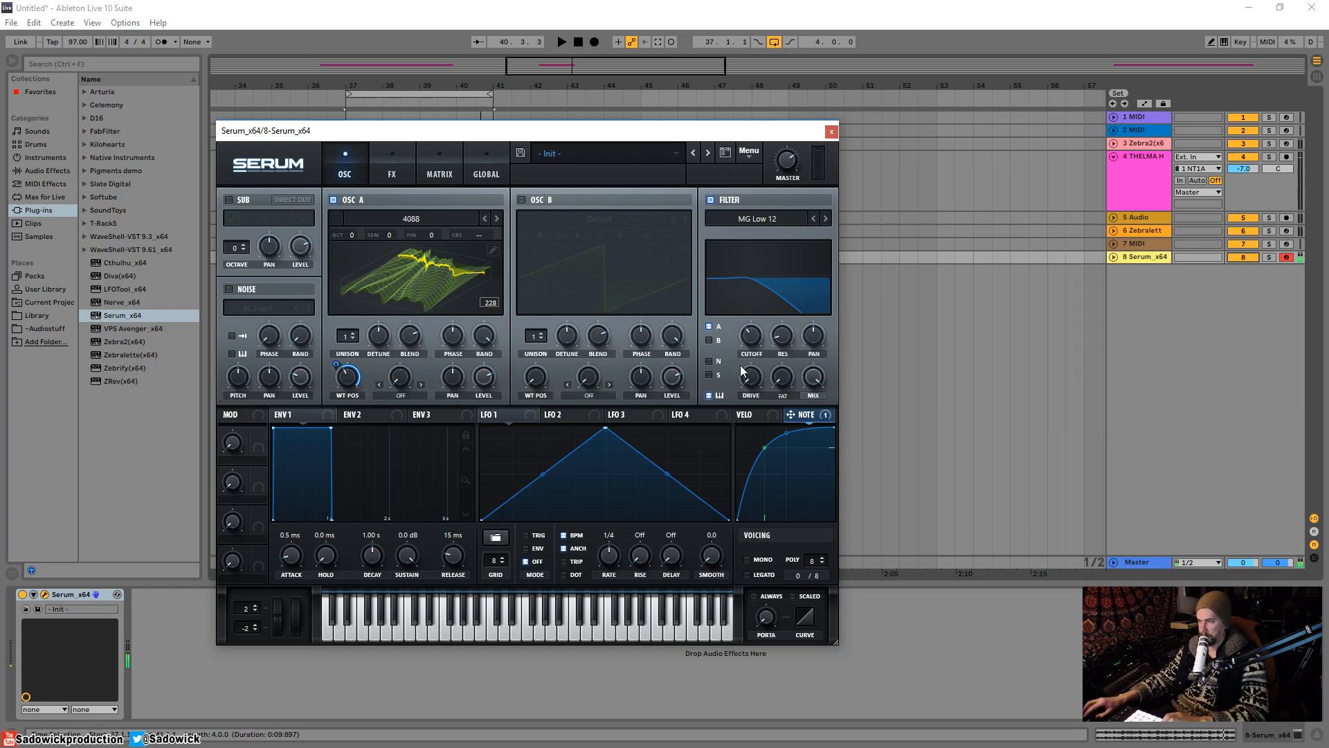
{"action": "left_click_drag", "start_coordinate": [751, 339], "coordinate": [755, 292]}
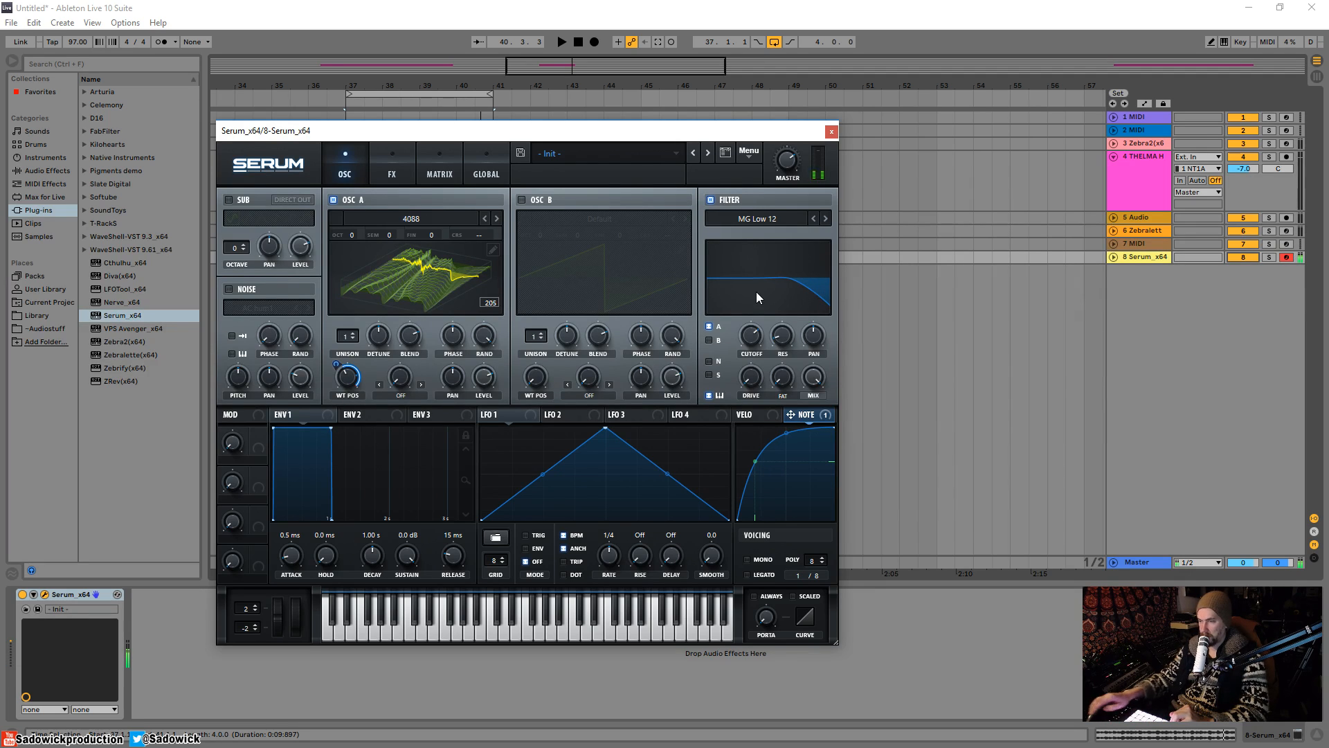
Lower Oscillator A's base wavetable position and switch its waveform display to the 2D view
{"action": "mouse_move", "coordinate": [347, 378]}
{"action": "left_mouse_down"}
{"action": "mouse_move", "coordinate": [340, 396]}
{"action": "mouse_move", "coordinate": [346, 385]}
{"action": "left_mouse_up"}
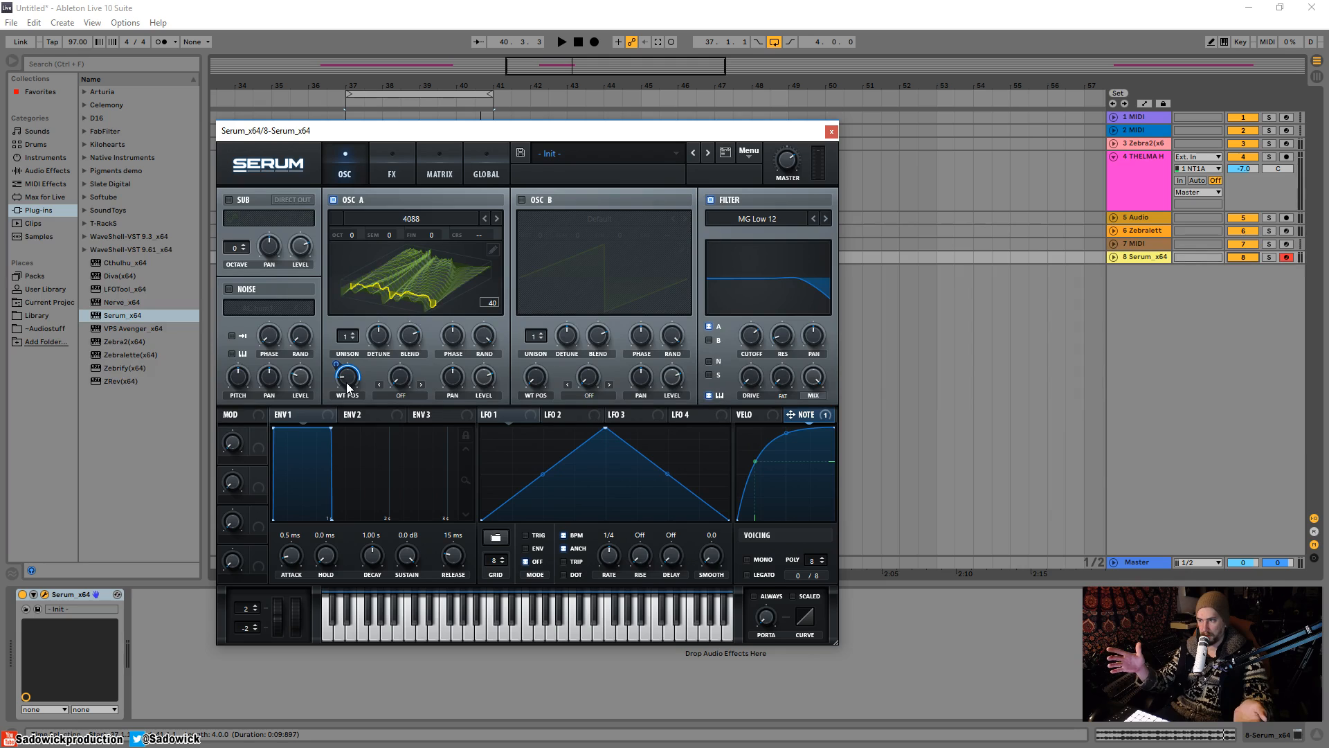
{"action": "left_click_drag", "start_coordinate": [348, 386], "coordinate": [353, 387]}
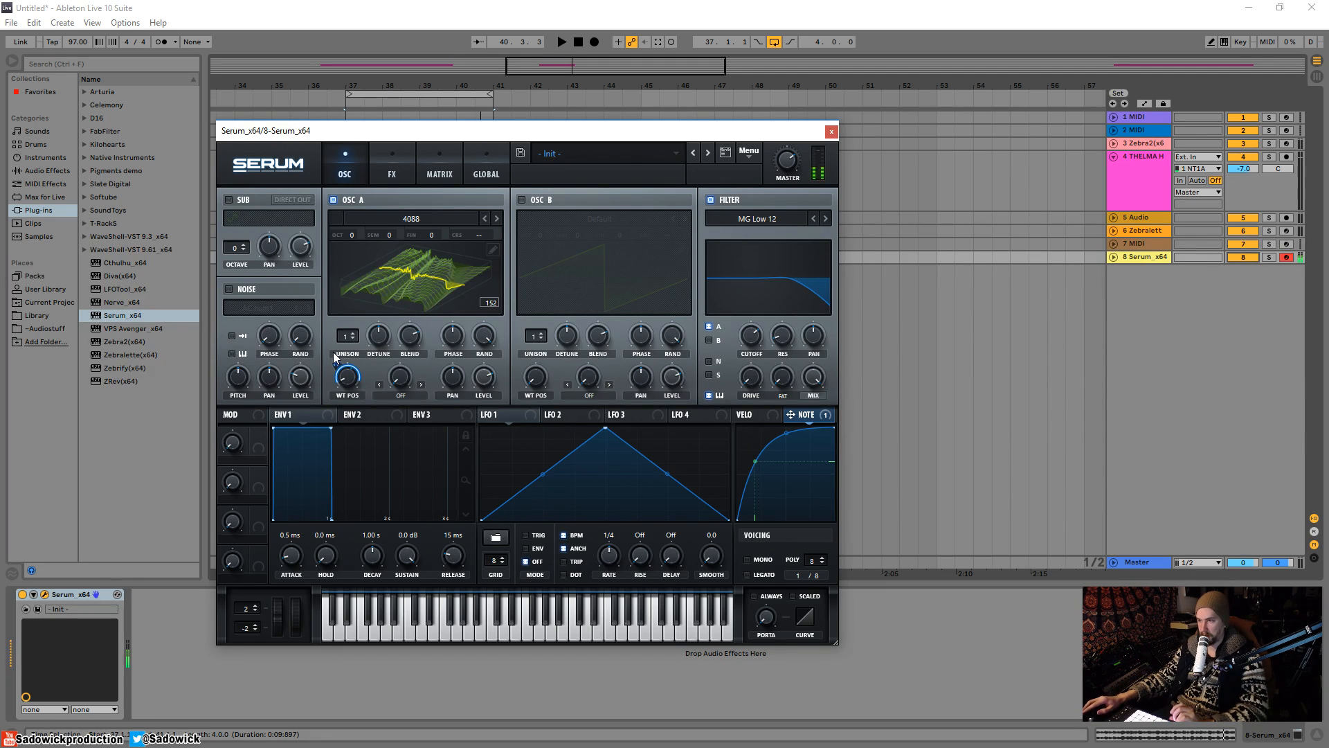
{"action": "left_click", "coordinate": [439, 274]}
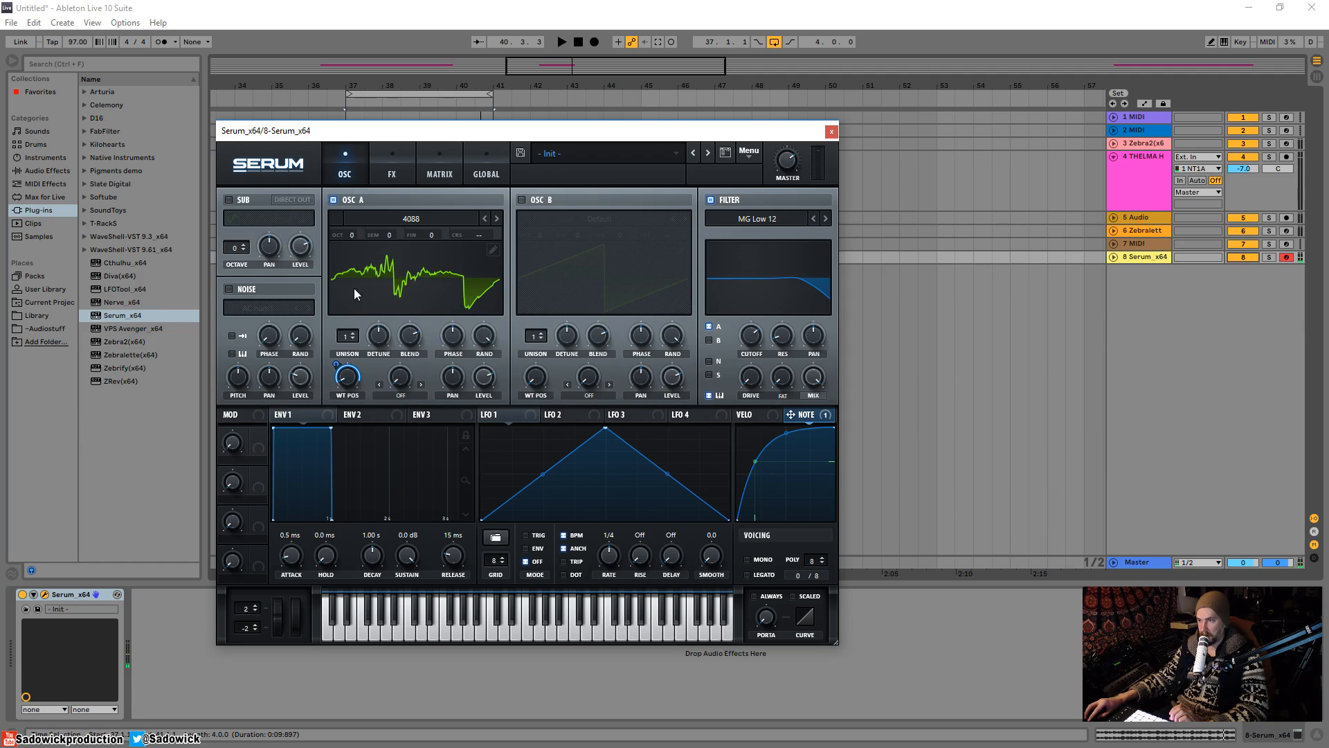
{"action": "left_click", "coordinate": [419, 284]}
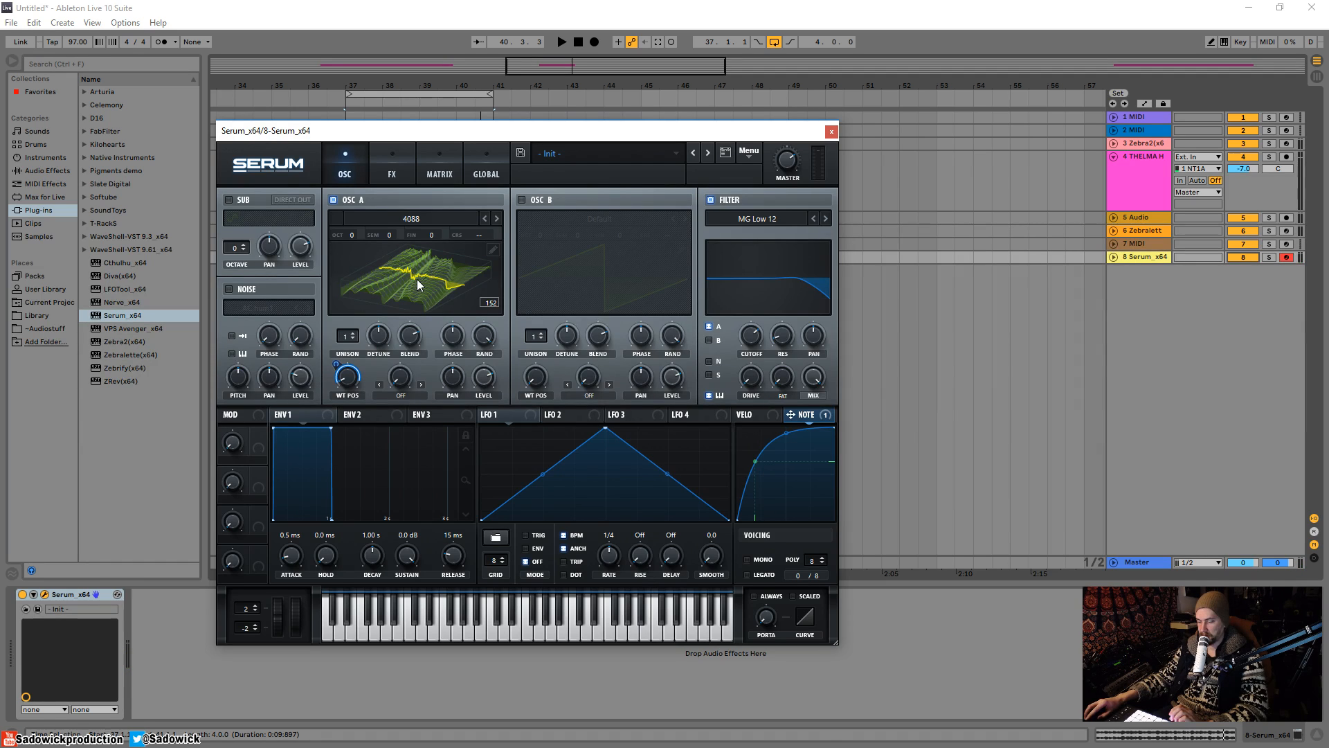
{"action": "left_click", "coordinate": [418, 276]}
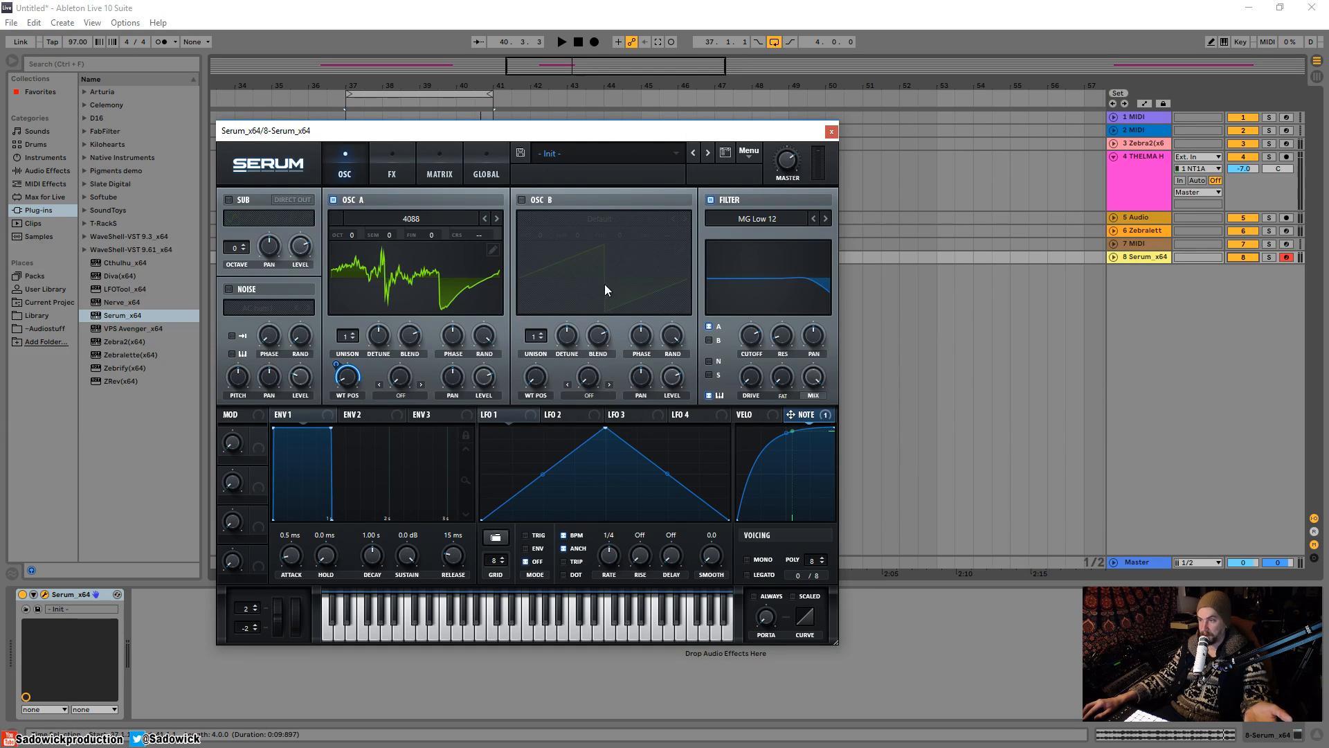
Set Oscillator A's unison to 7 voices and reduce its detune
{"action": "mouse_move", "coordinate": [340, 337]}
{"action": "left_mouse_down"}
{"action": "mouse_move", "coordinate": [357, 280]}
{"action": "mouse_move", "coordinate": [349, 338]}
{"action": "left_mouse_up"}
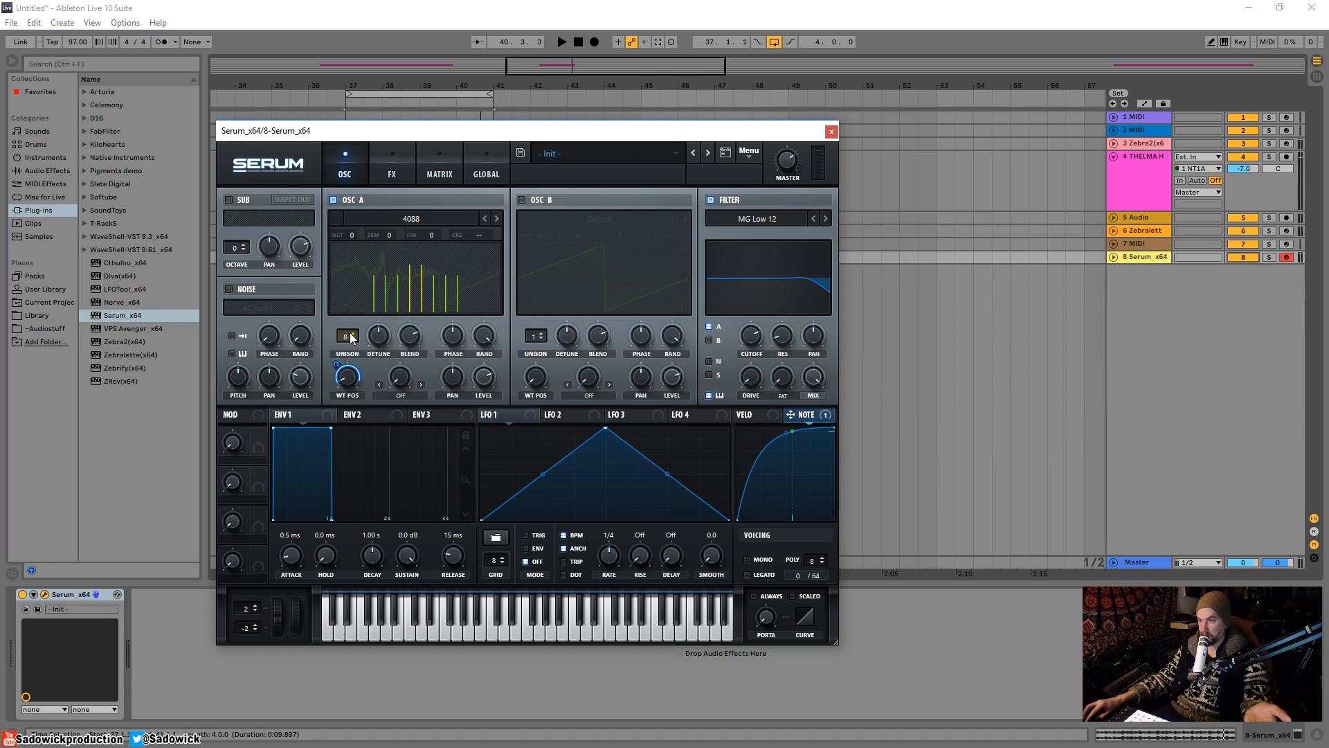
{"action": "left_click", "coordinate": [352, 339]}
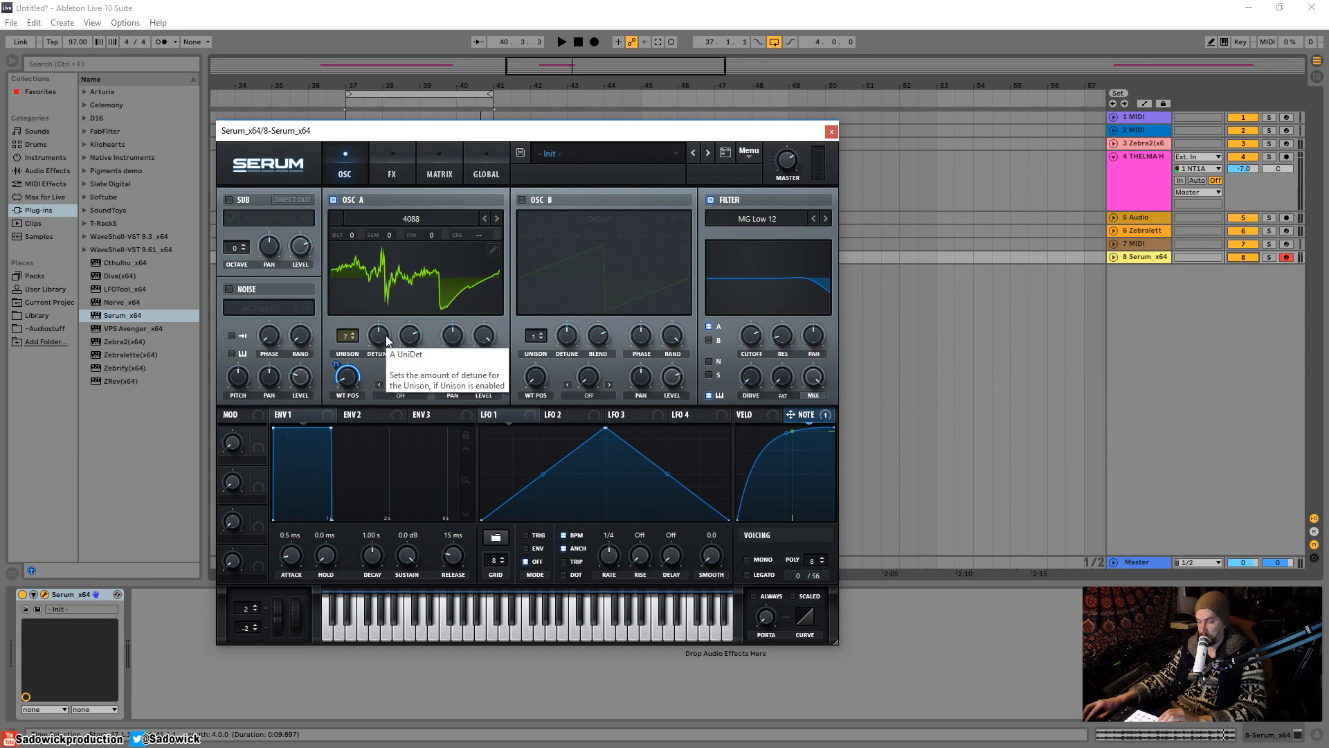
{"action": "mouse_move", "coordinate": [378, 336]}
{"action": "left_mouse_down"}
{"action": "mouse_move", "coordinate": [381, 358]}
{"action": "mouse_move", "coordinate": [384, 347]}
{"action": "left_mouse_up"}
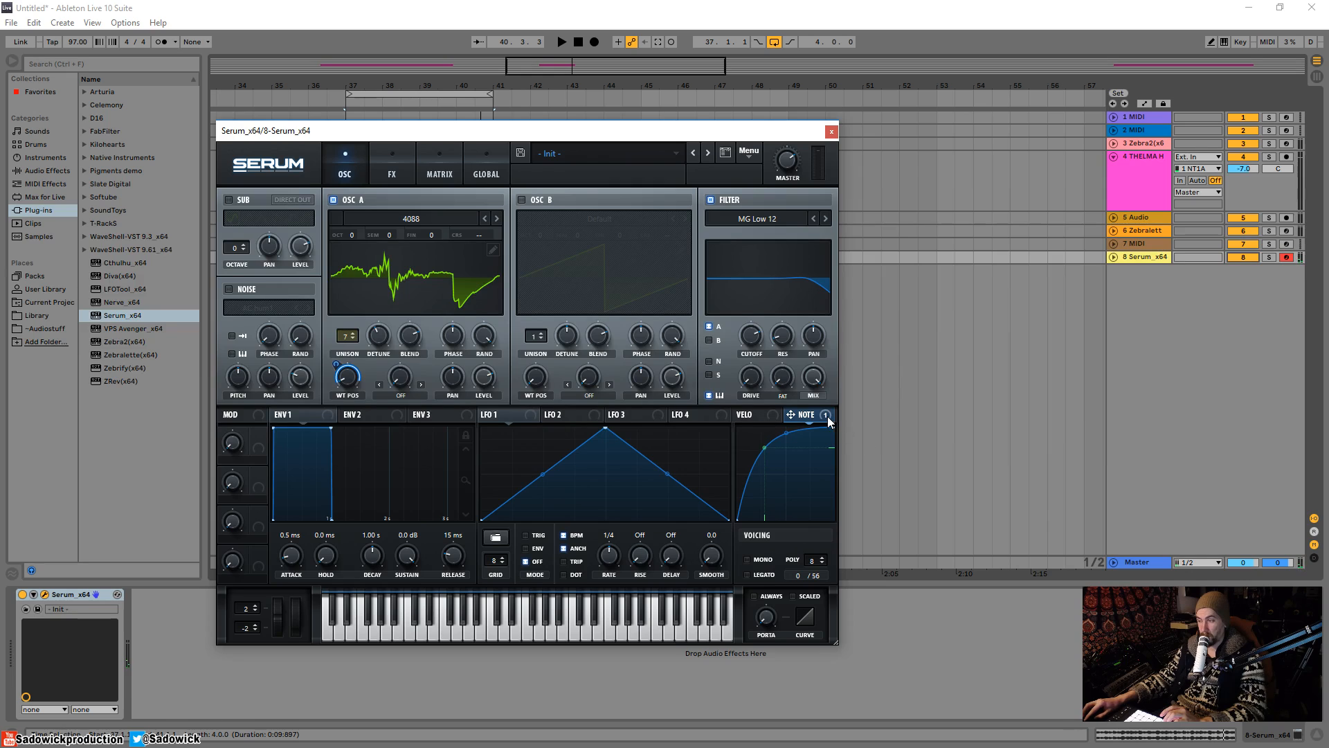
Assign Note to modulate Oscillator A's unison detune, lower the base detune and review both Note routings in the modulation matrix
{"action": "left_click_drag", "start_coordinate": [829, 421], "coordinate": [368, 320]}
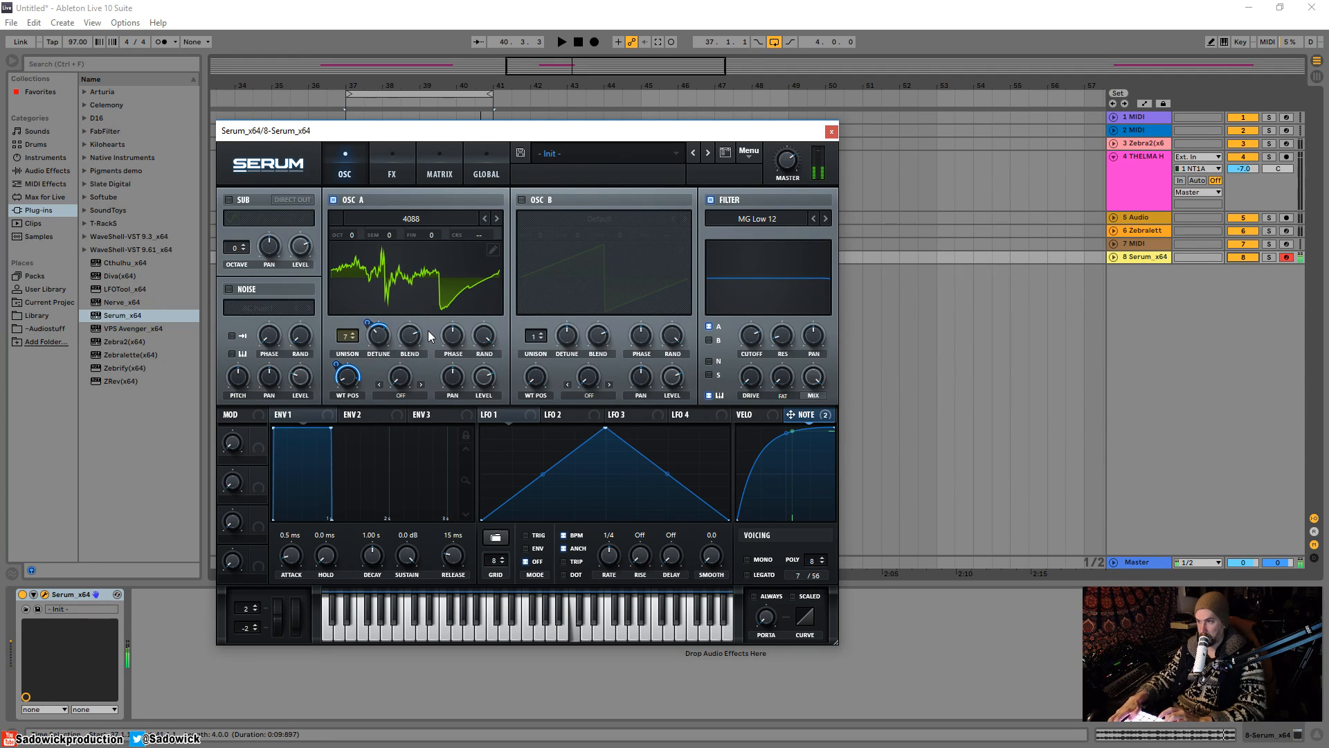
{"action": "left_click_drag", "start_coordinate": [375, 339], "coordinate": [380, 363]}
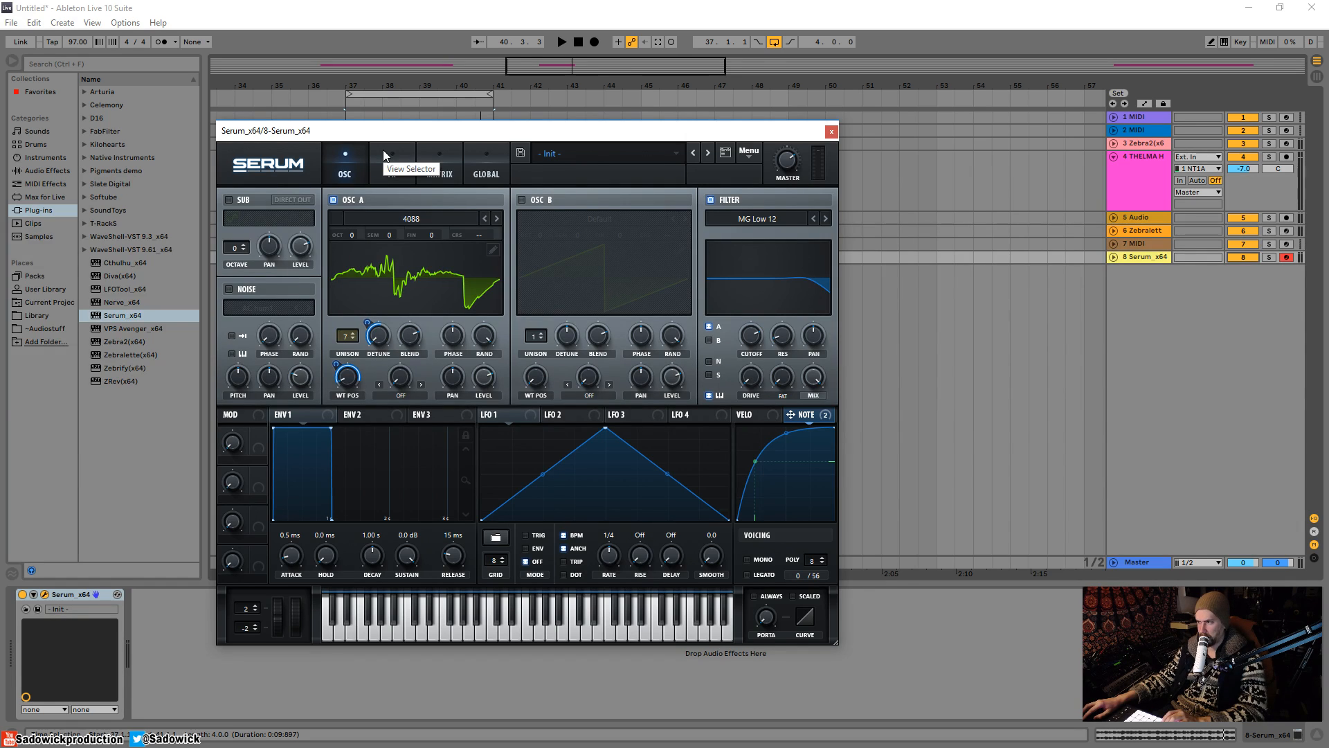
{"action": "left_click", "coordinate": [442, 173]}
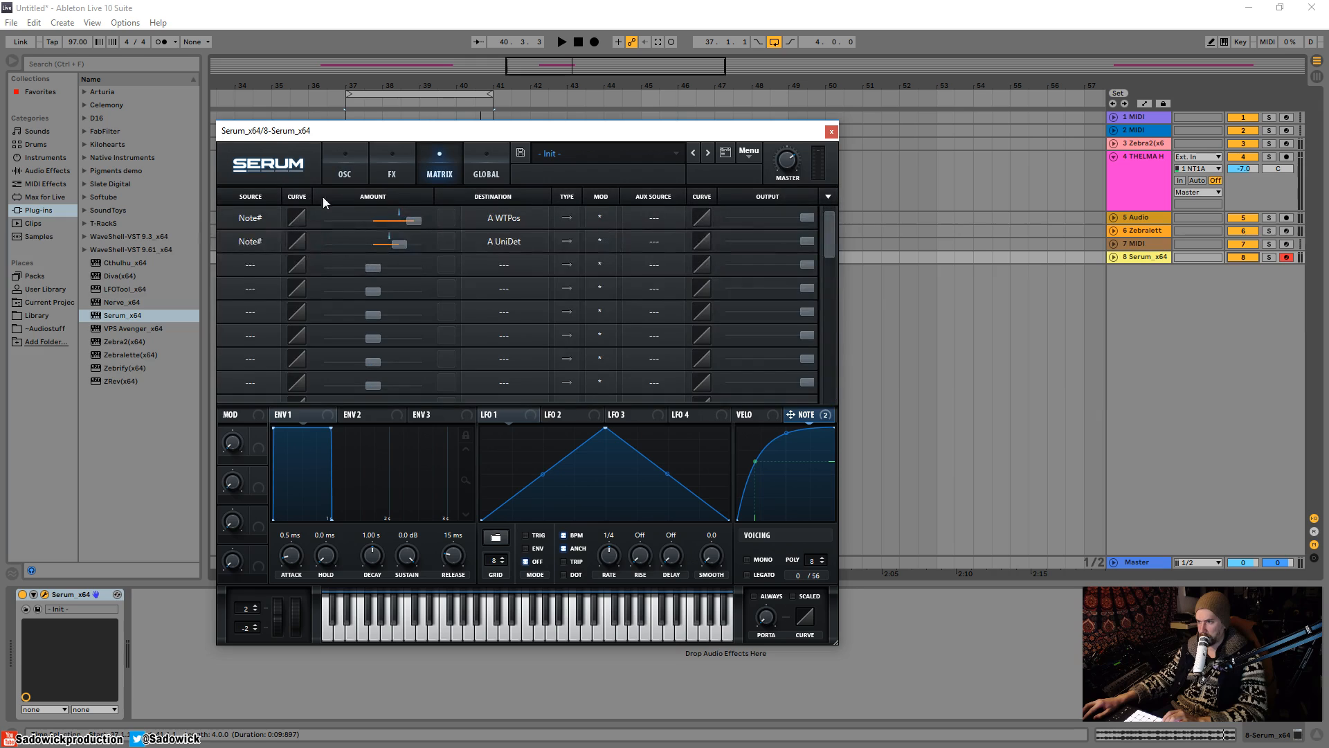
{"action": "left_click", "coordinate": [360, 167]}
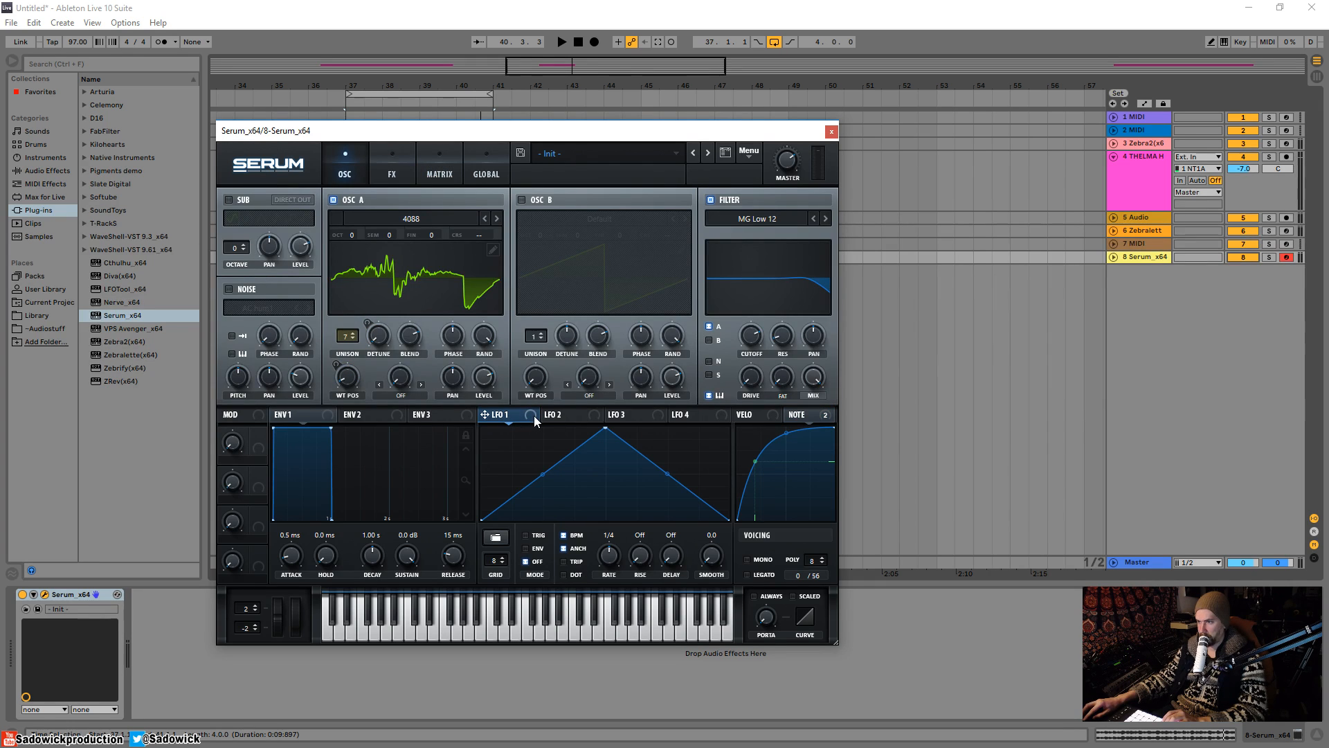
Assign LFO 1 to Oscillator A's fine tuning and run it unsynced from BPM at 15.5 Hz
{"action": "left_click_drag", "start_coordinate": [433, 235], "coordinate": [443, 278]}
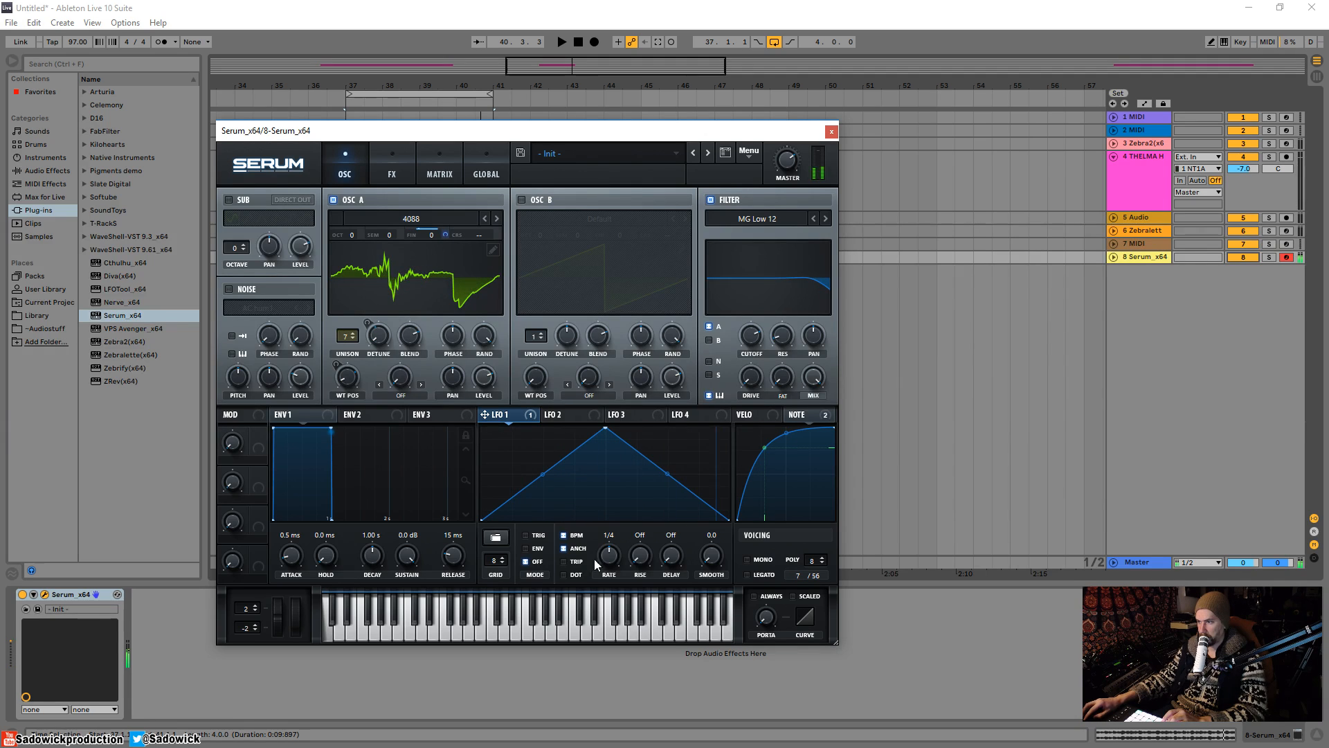
{"action": "left_click", "coordinate": [563, 535]}
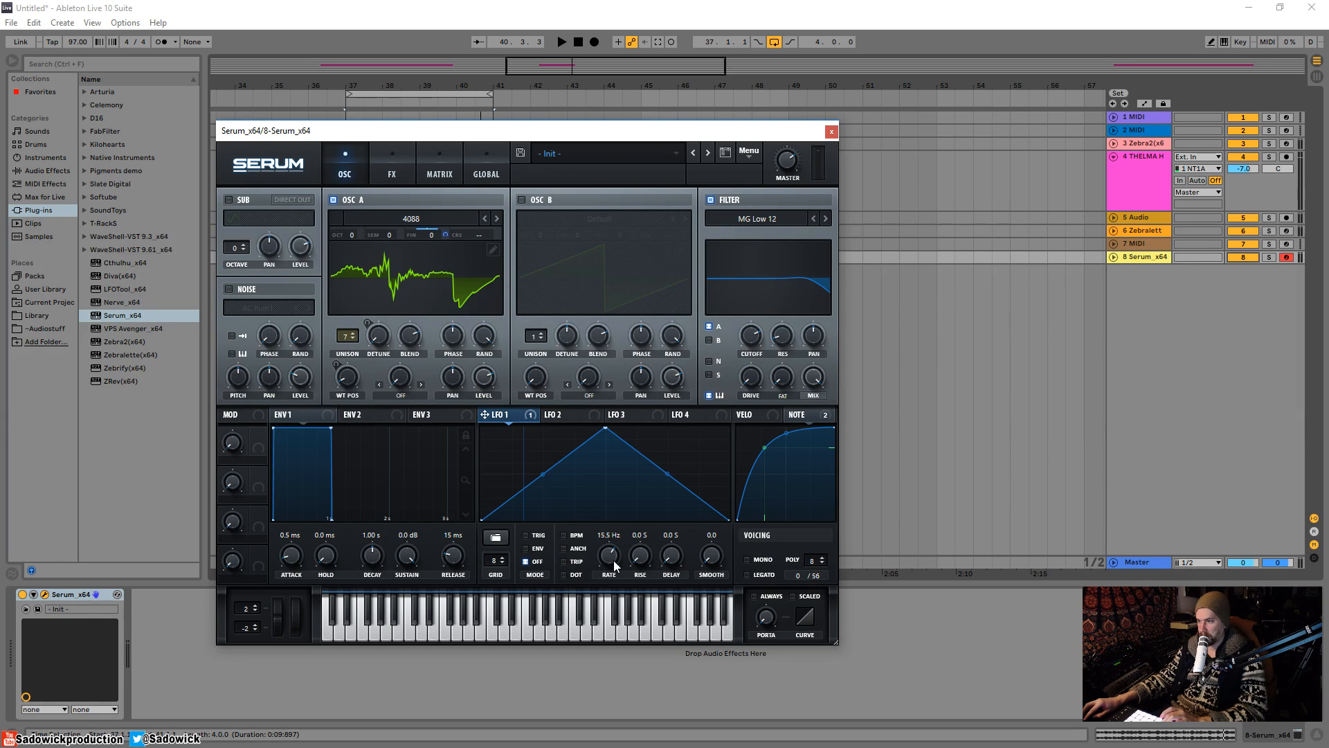
{"action": "left_click_drag", "start_coordinate": [613, 563], "coordinate": [614, 559]}
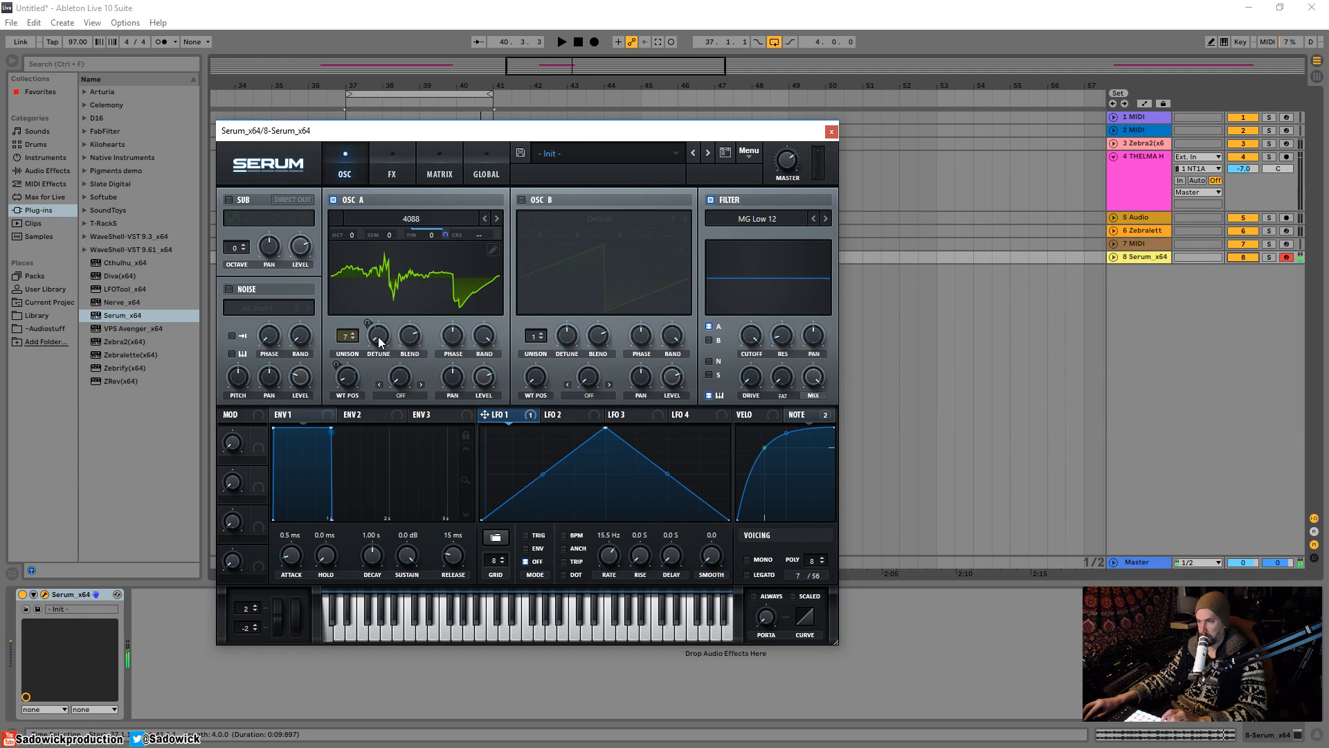
Sweep Oscillator A's unison blend down and bring it partly back up
{"action": "left_click_drag", "start_coordinate": [409, 337], "coordinate": [409, 398]}
{"action": "left_click_drag", "start_coordinate": [416, 350], "coordinate": [416, 341]}
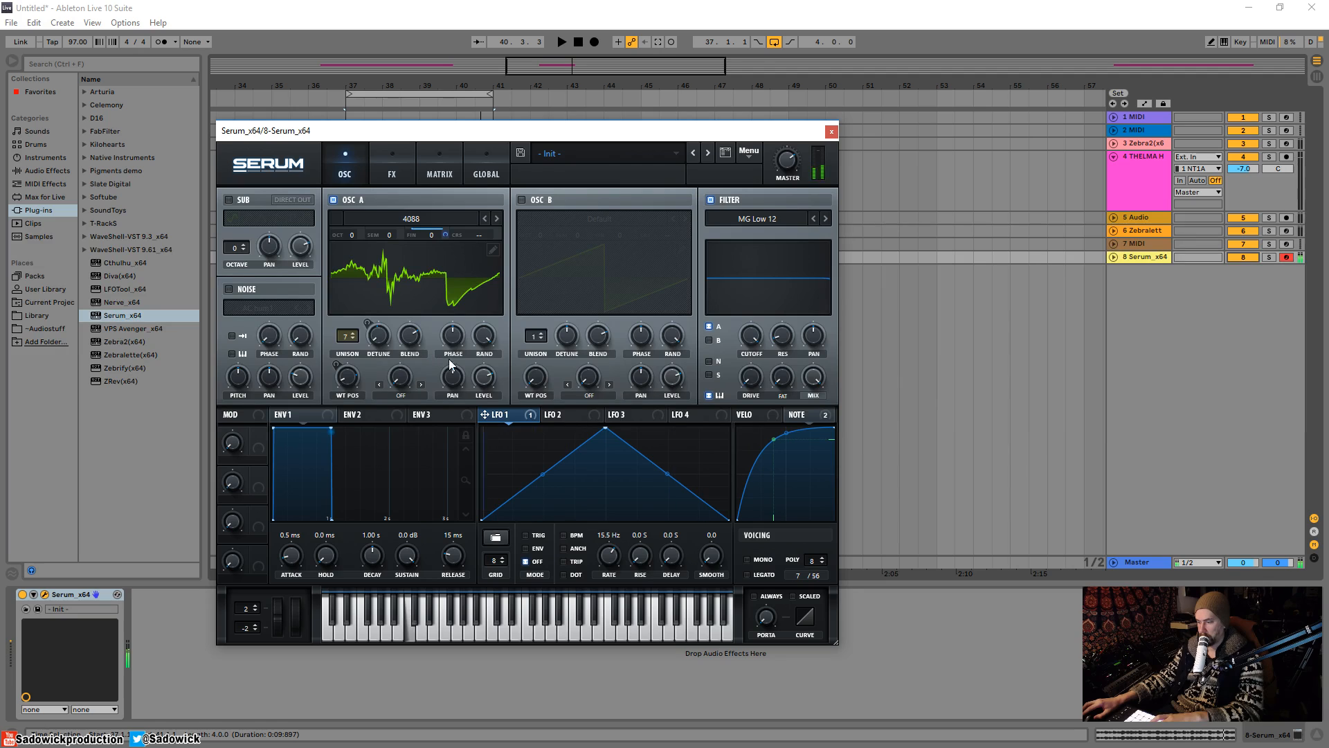
Reset Oscillator A's fine tuning and remove the LFO 1 modulation from it
{"action": "right_click", "coordinate": [429, 242]}
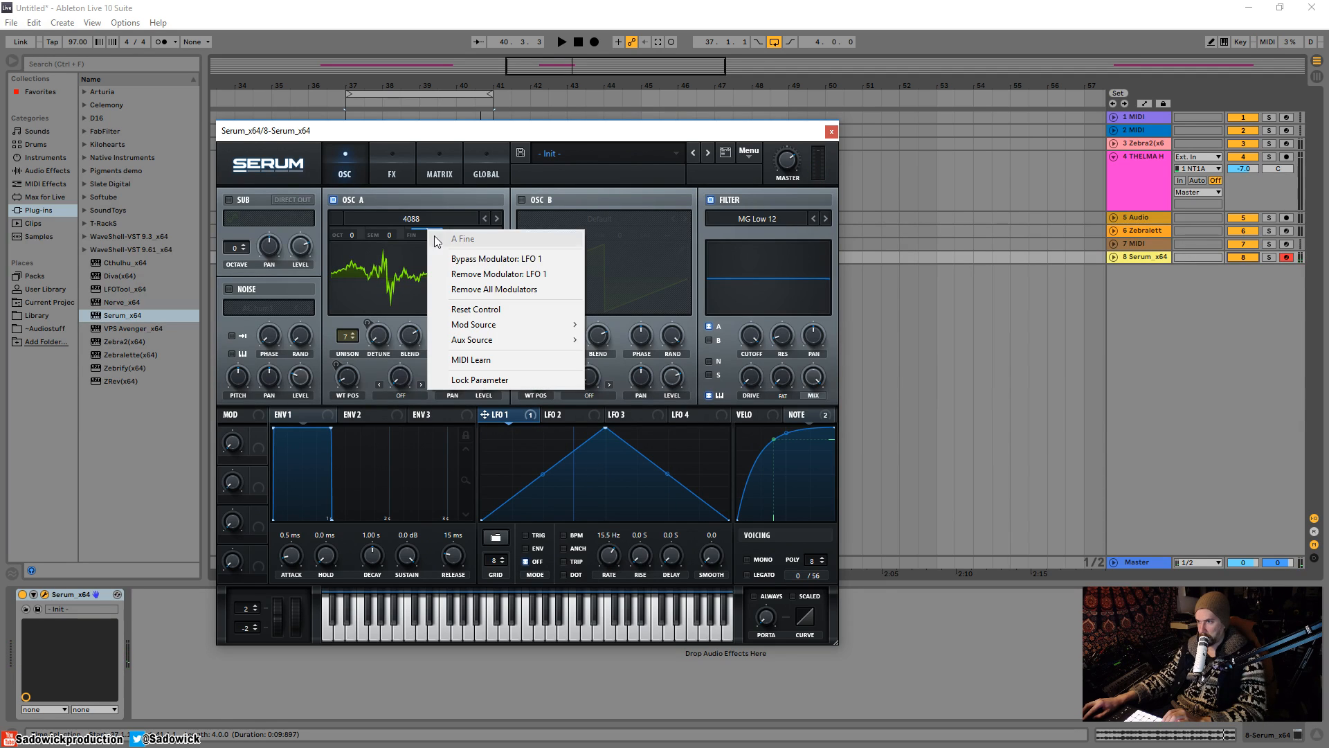
{"action": "left_click", "coordinate": [499, 306]}
{"action": "right_click", "coordinate": [433, 234]}
{"action": "left_click", "coordinate": [478, 288]}
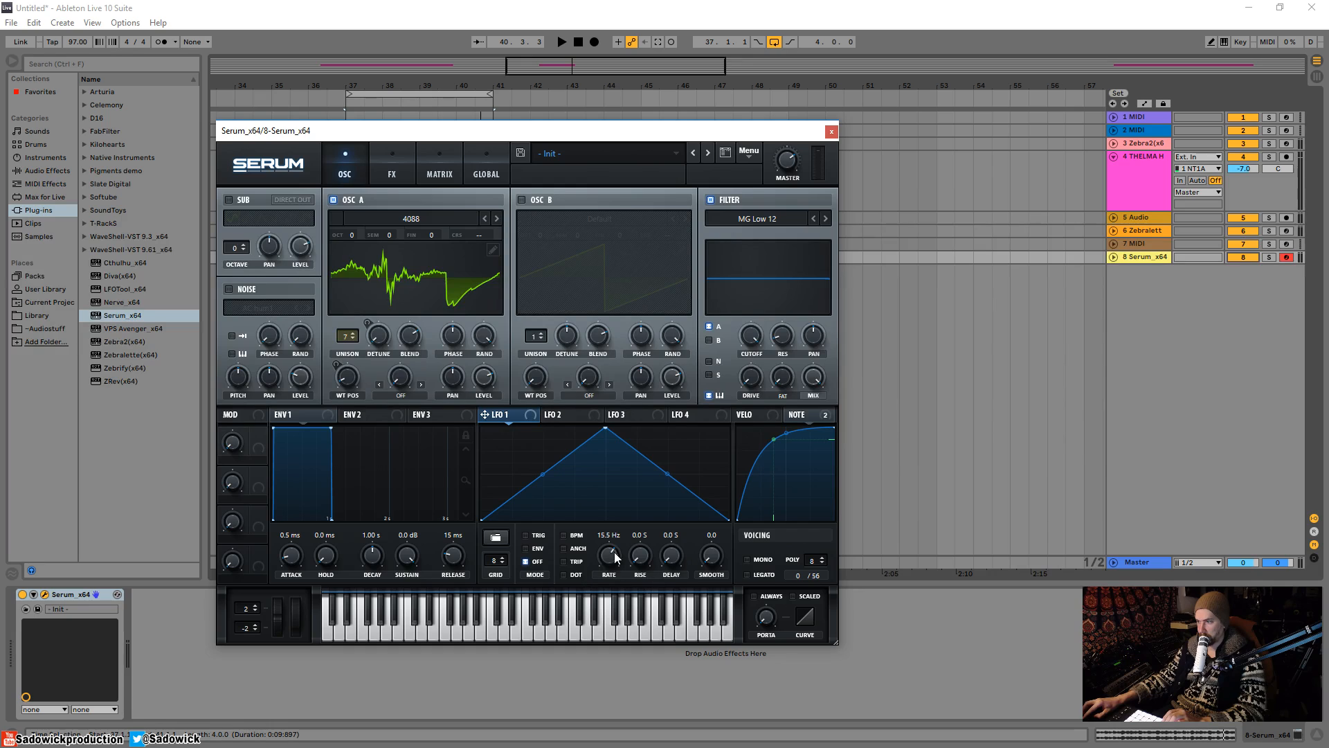
Assign LFO 1 to Oscillator A's coarse pitch with a very small depth and slow the LFO rate to 2.3 Hz
{"action": "left_click_drag", "start_coordinate": [524, 424], "coordinate": [480, 237]}
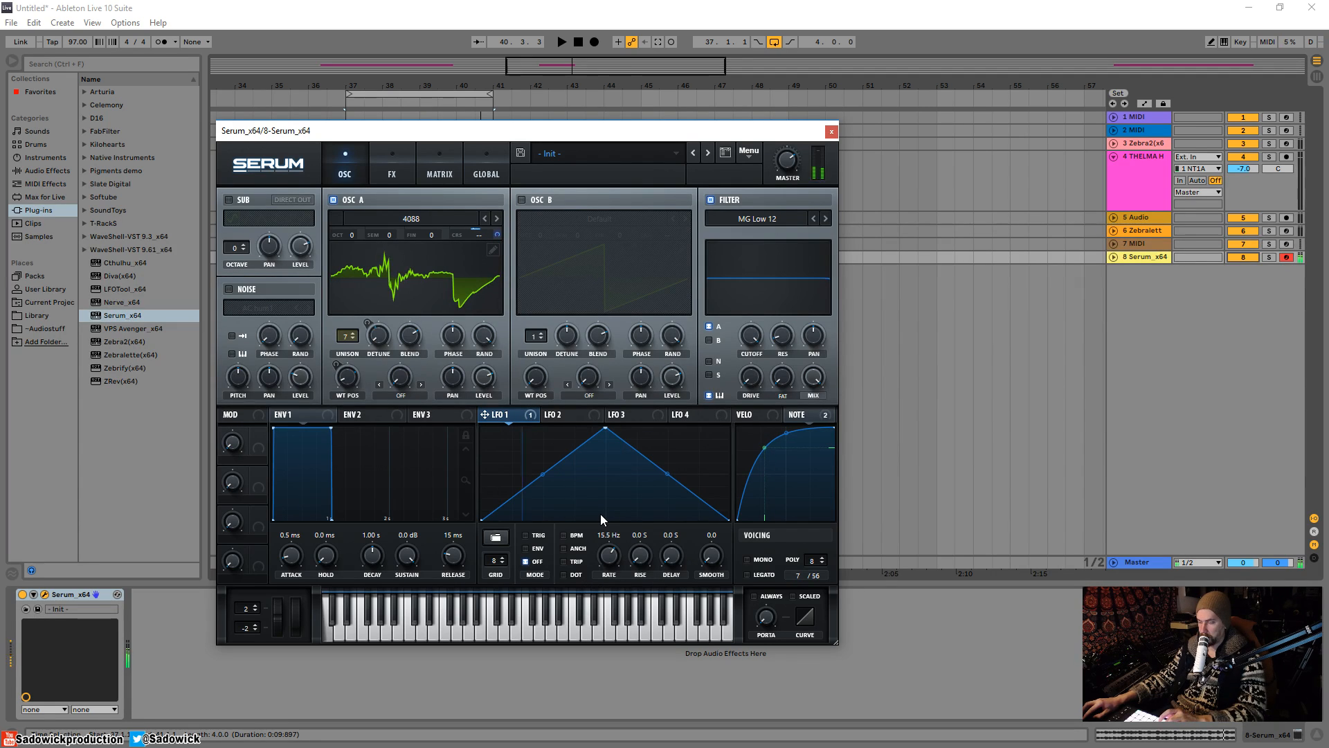
{"action": "left_click_drag", "start_coordinate": [495, 234], "coordinate": [503, 273]}
{"action": "left_click_drag", "start_coordinate": [609, 555], "coordinate": [617, 582]}
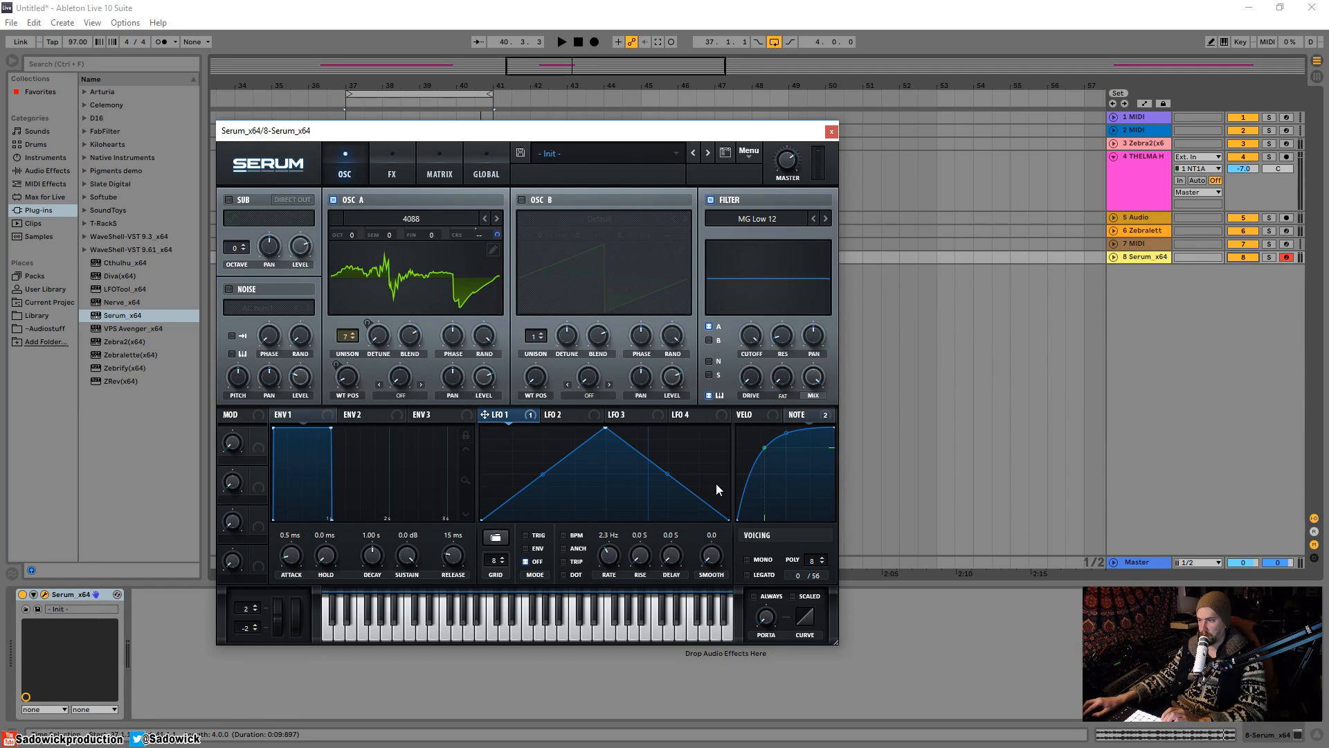
Assign Note to modulate LFO 1's rate, with a 0.4 Hz base rate, a bent response curve and a slightly reduced amount in the modulation matrix
{"action": "left_click_drag", "start_coordinate": [826, 419], "coordinate": [605, 581]}
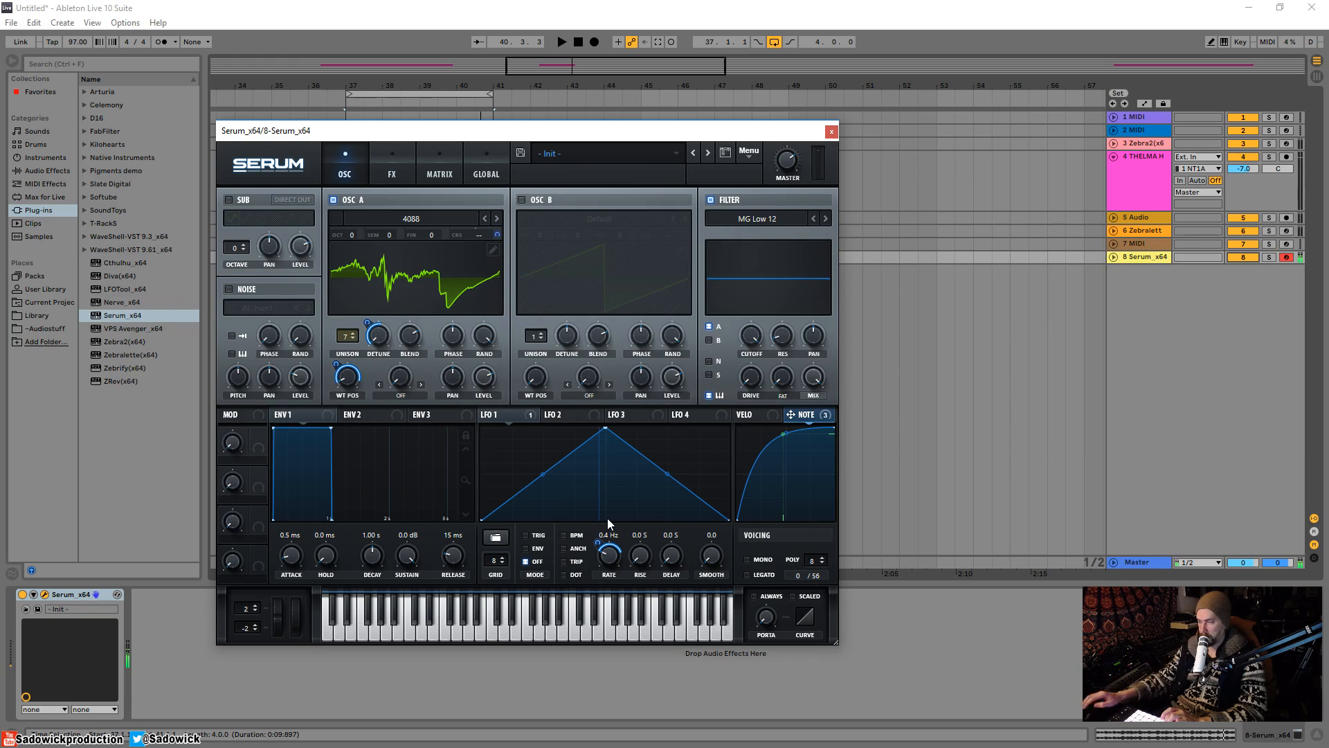
{"action": "left_click", "coordinate": [394, 168]}
{"action": "left_click", "coordinate": [450, 174]}
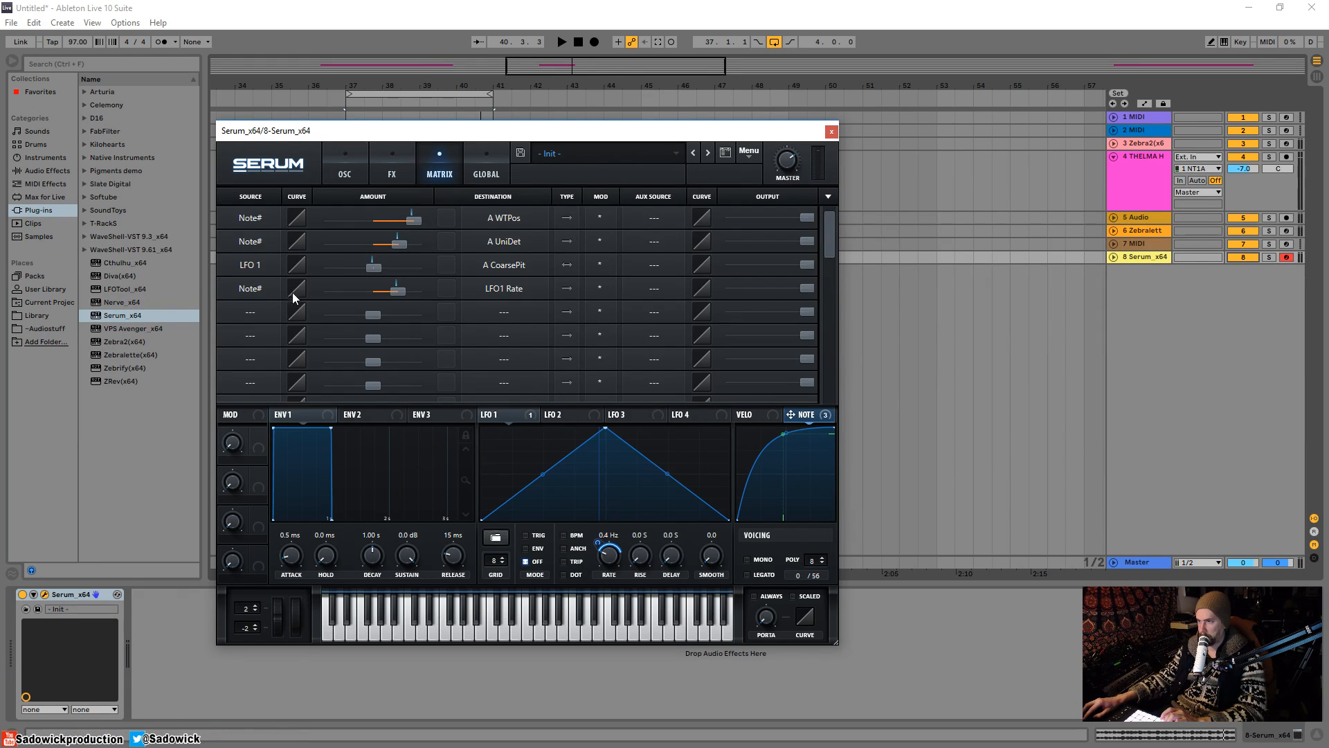
{"action": "left_click_drag", "start_coordinate": [306, 309], "coordinate": [307, 321]}
{"action": "left_click_drag", "start_coordinate": [398, 289], "coordinate": [395, 291]}
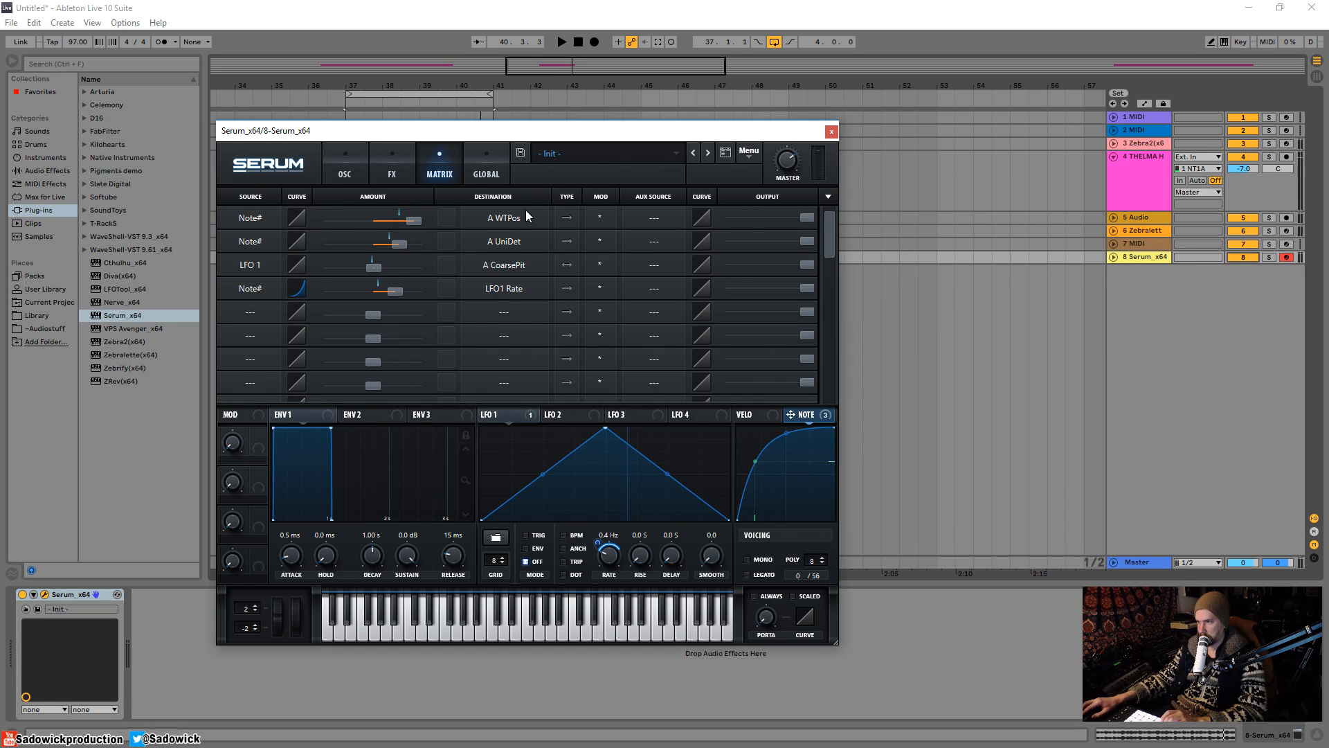
Return to the oscillator view and lower the peak of LFO 1's triangle shape to about one third of its height
{"action": "left_click", "coordinate": [332, 173]}
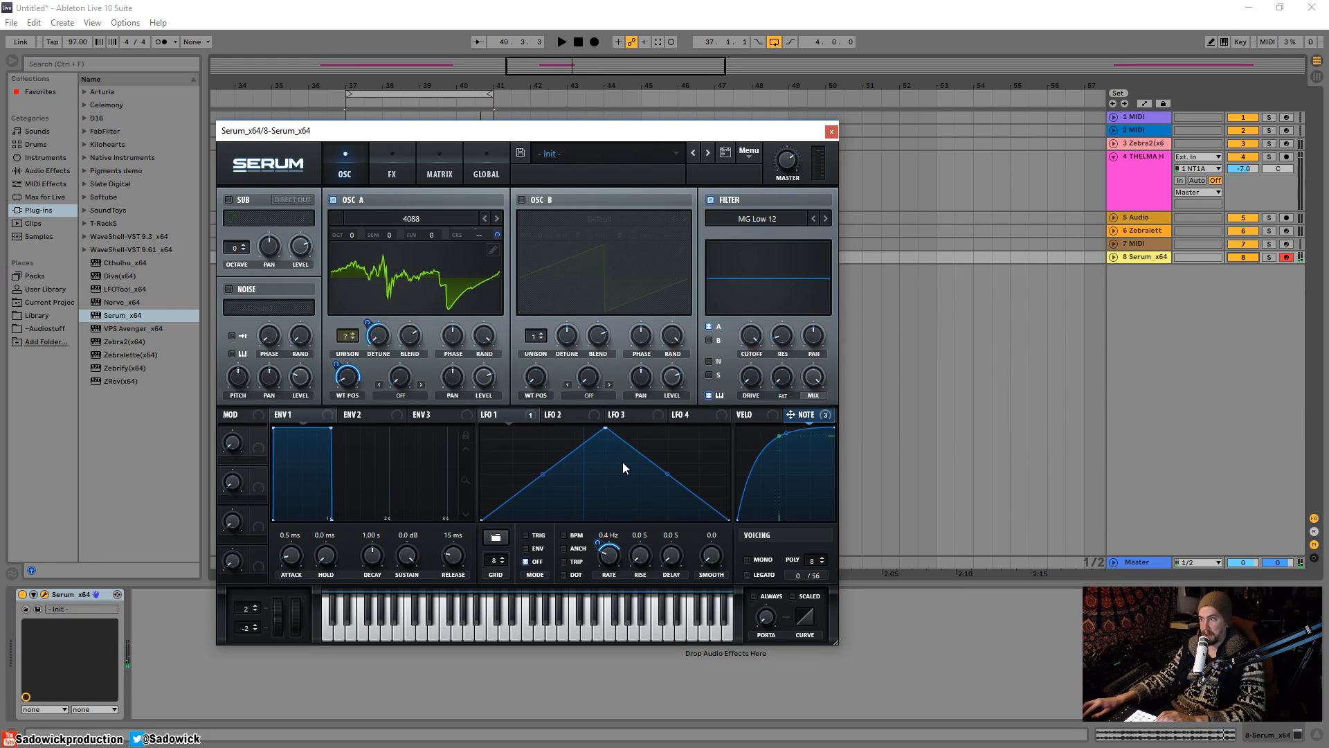
{"action": "left_click_drag", "start_coordinate": [606, 429], "coordinate": [606, 489]}
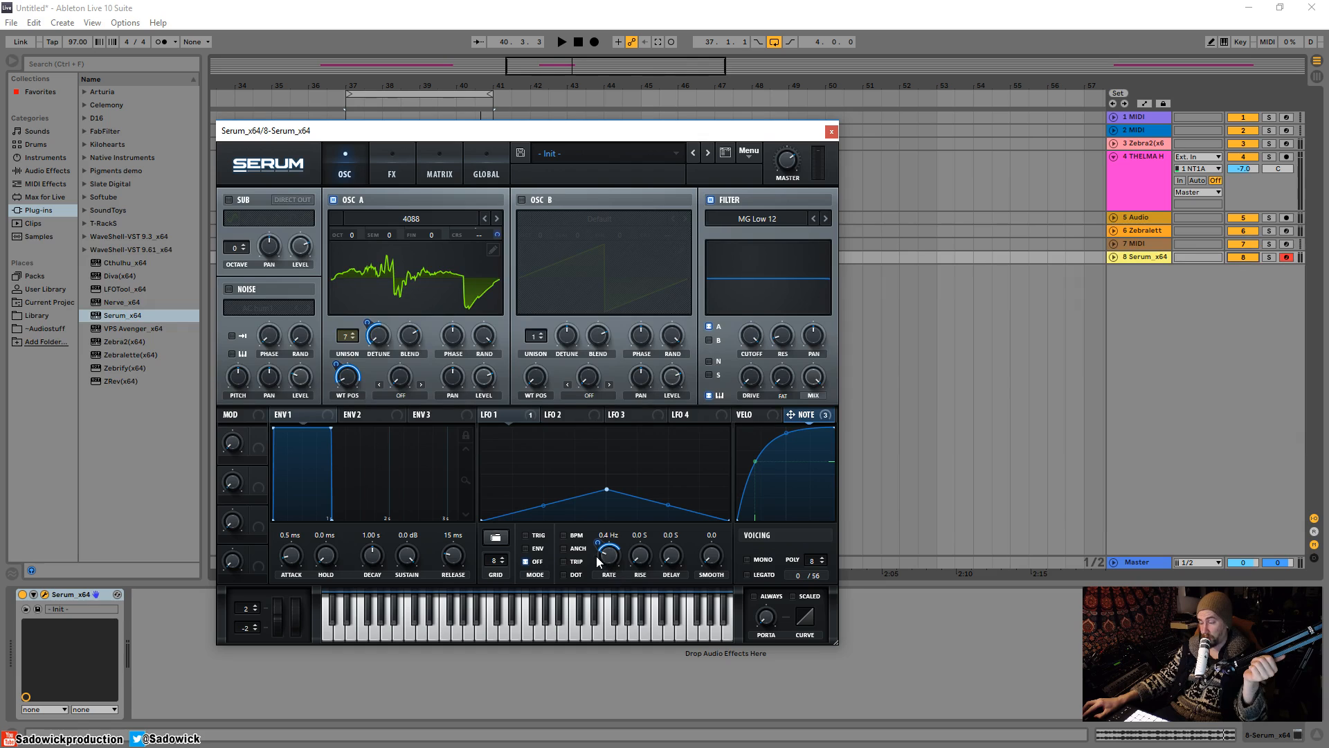
Enable the noise oscillator and assign Note to modulate its level
{"action": "left_click", "coordinate": [227, 289]}
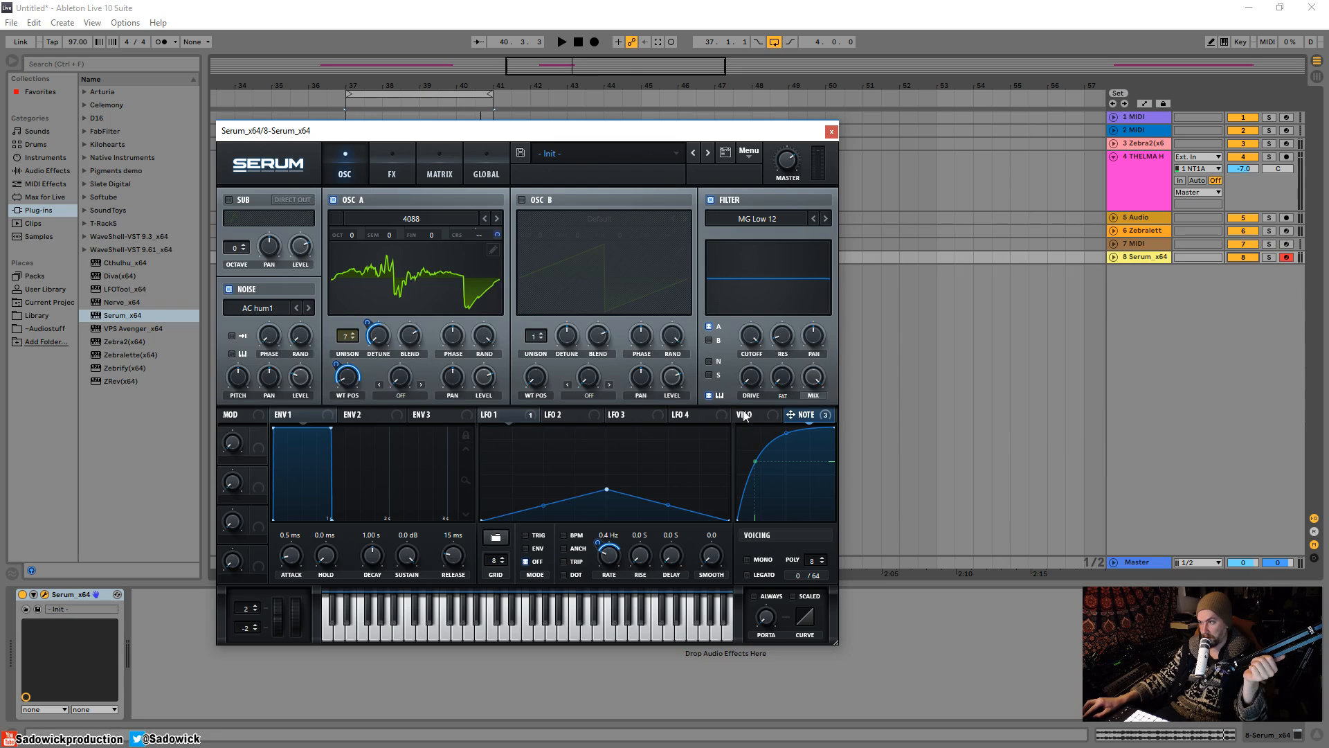
{"action": "left_click_drag", "start_coordinate": [818, 415], "coordinate": [304, 381]}
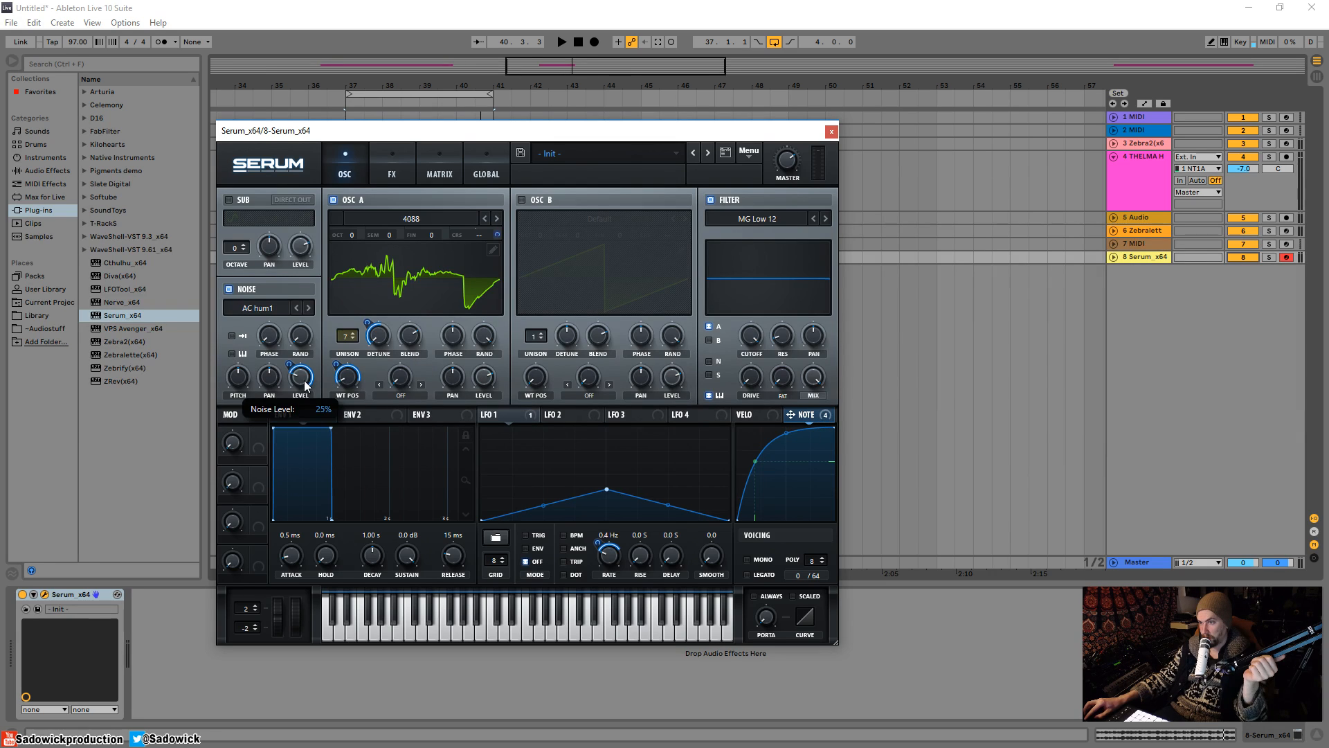
Load the ARP white sample from the Analog category into the noise oscillator and adjust the Note modulation depth on its level
{"action": "left_click", "coordinate": [257, 308]}
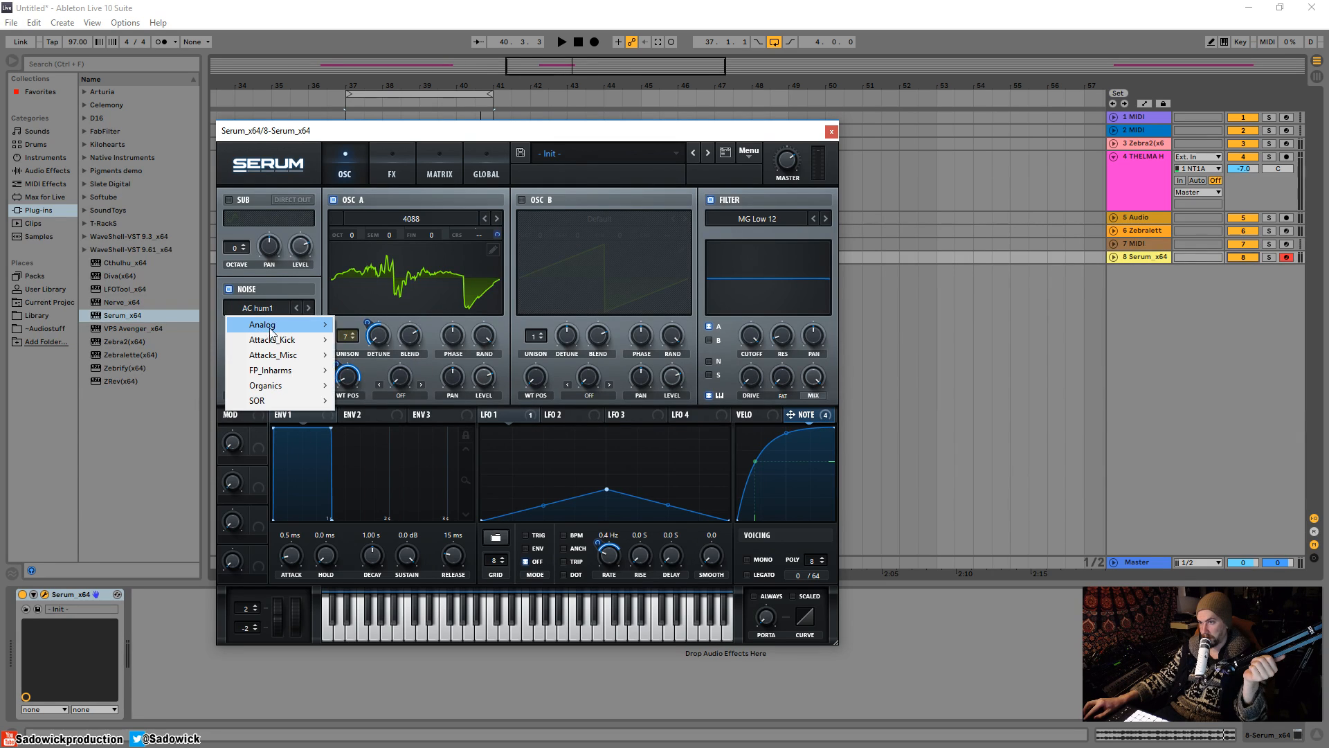
{"action": "mouse_move", "coordinate": [274, 330]}
{"action": "left_click", "coordinate": [373, 369]}
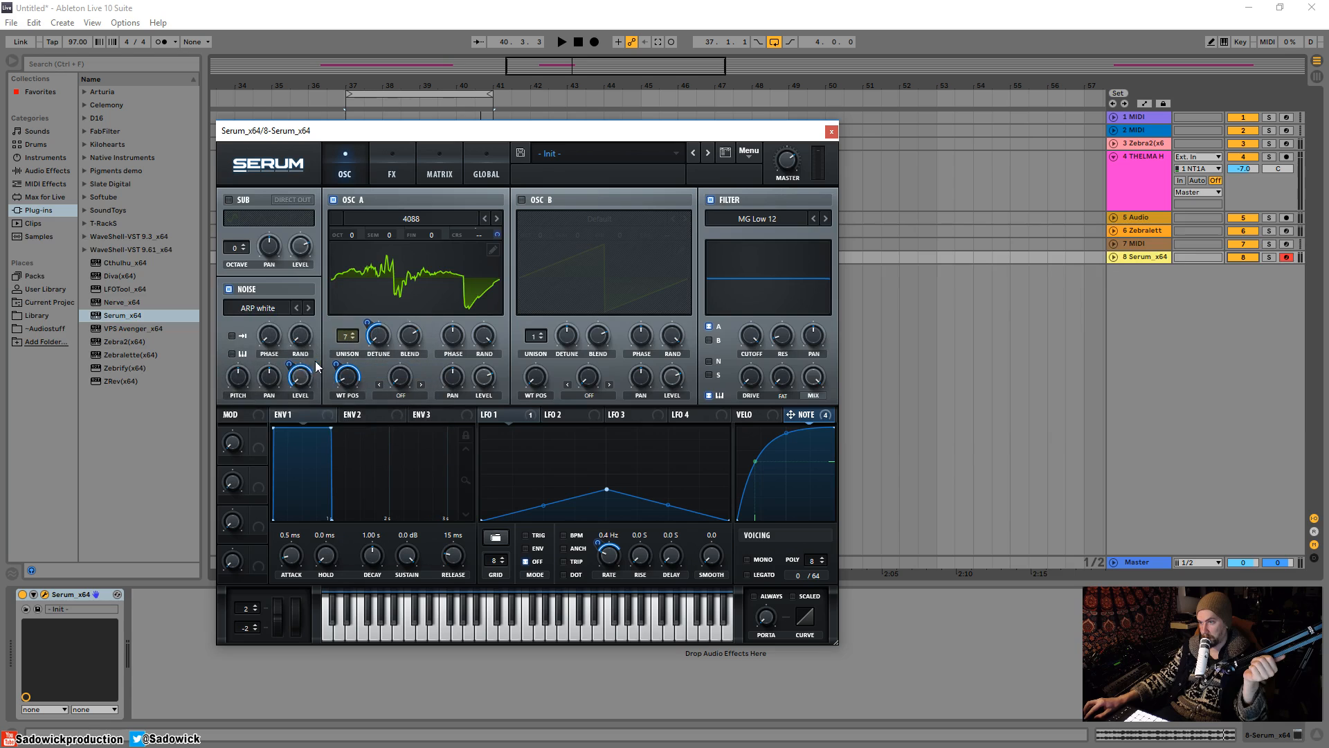
{"action": "left_click_drag", "start_coordinate": [297, 366], "coordinate": [290, 372]}
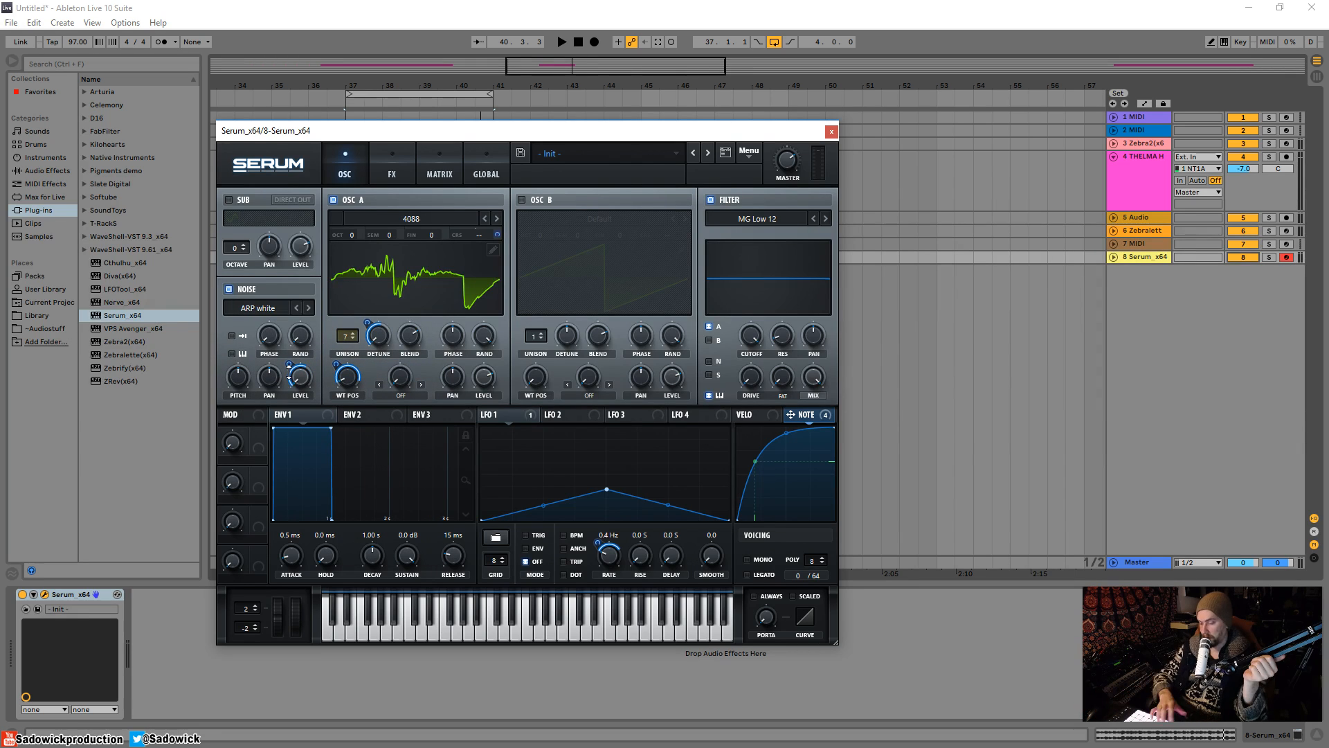